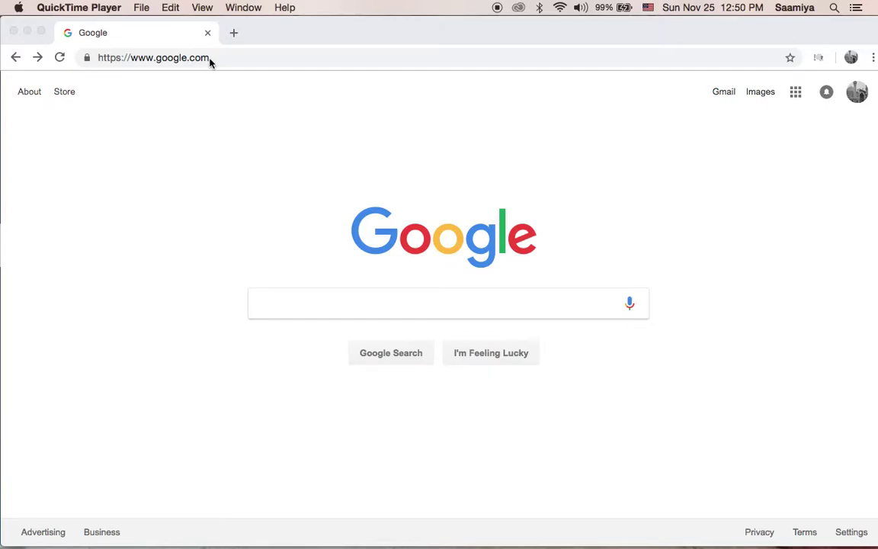
- Replace the current web address with dafont.com to load the DaFont homepage
{"action": "left_click", "coordinate": [210, 63]}
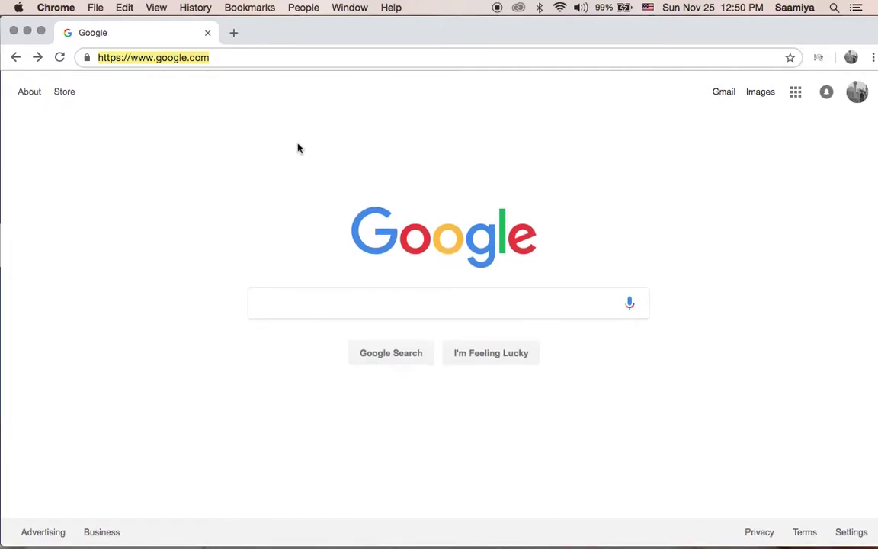
{"action": "type", "text": "dafo"}
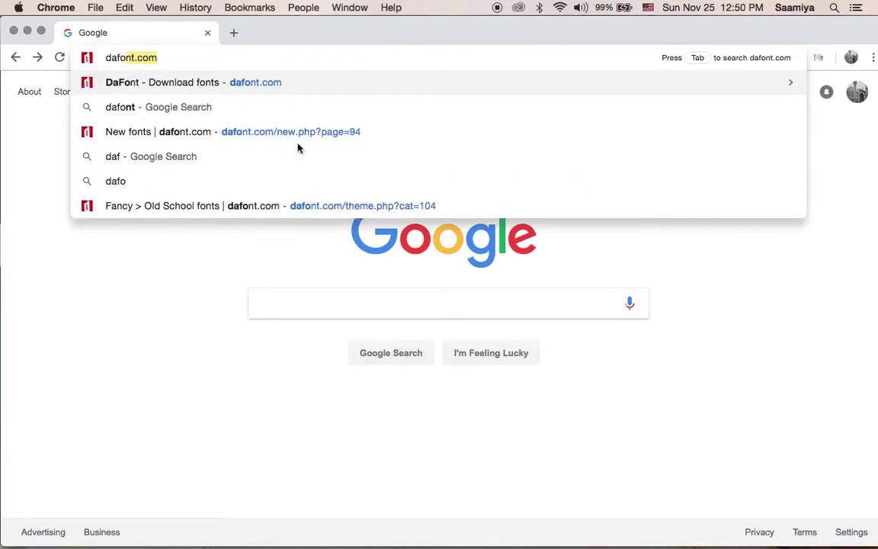
{"action": "type", "text": "nt.com"}
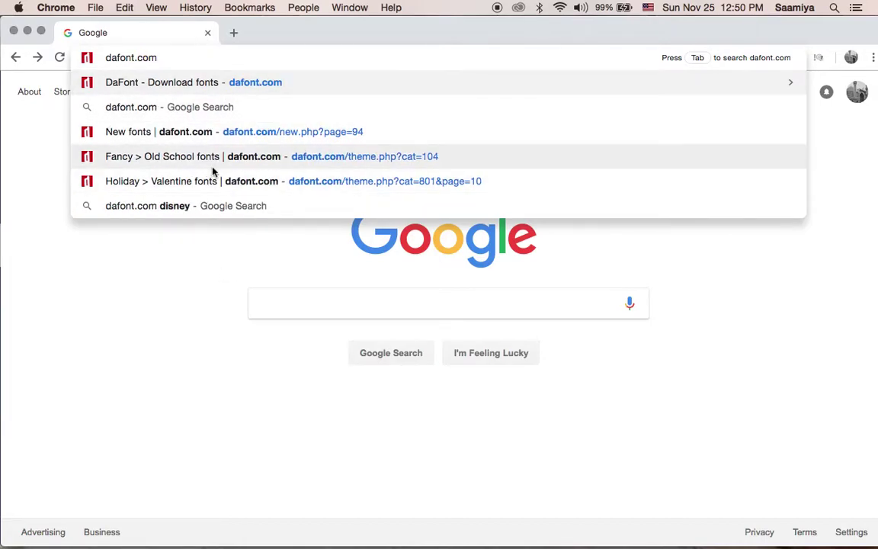
{"action": "key", "text": "Return"}
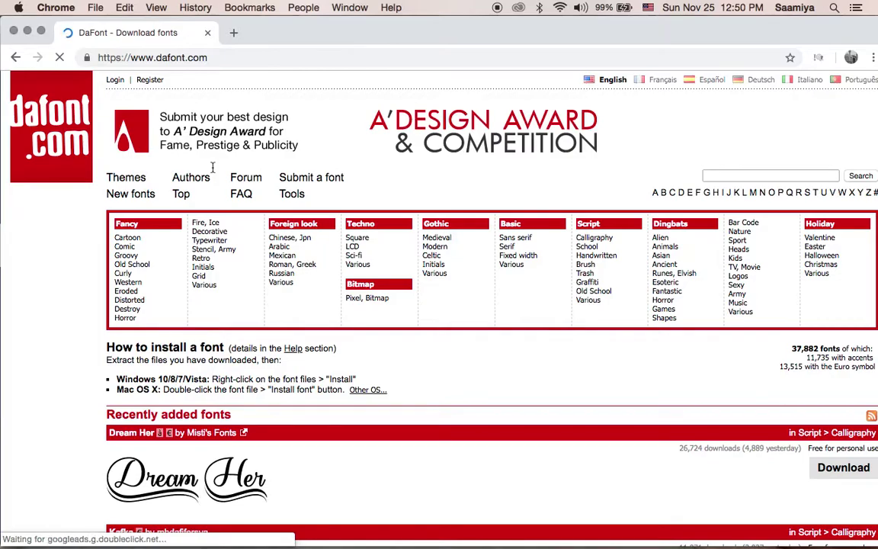
{"action": "scroll", "coordinate": [432, 280], "scroll_direction": "down", "scroll_amount": 3}
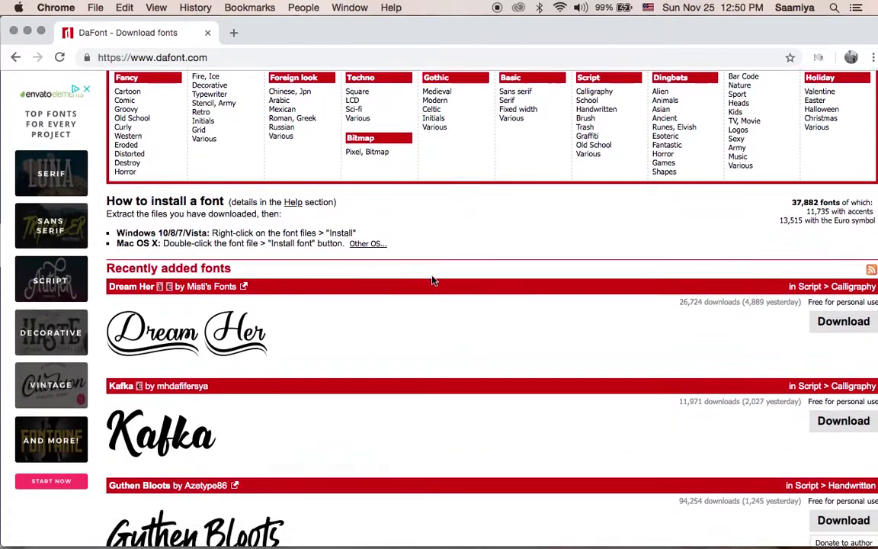
{"action": "scroll", "coordinate": [432, 281], "scroll_direction": "up", "scroll_amount": 3}
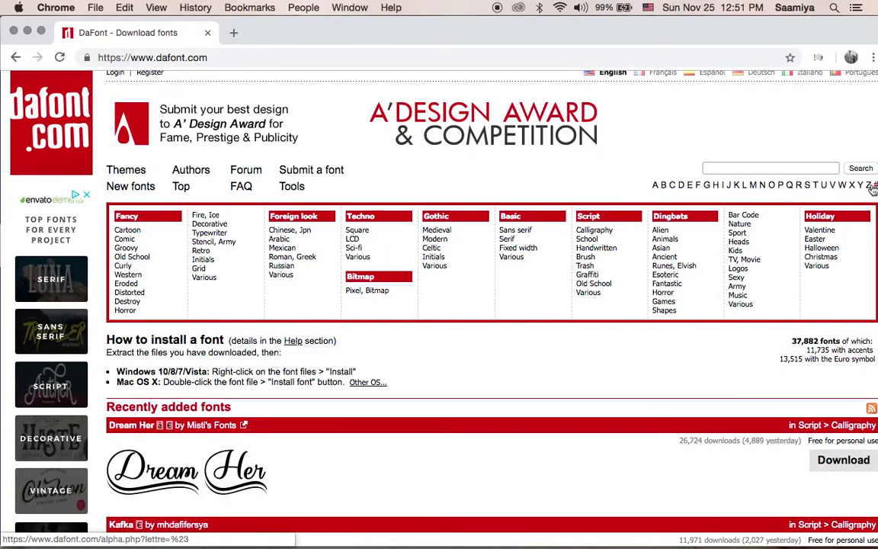
{"action": "left_click", "coordinate": [754, 186]}
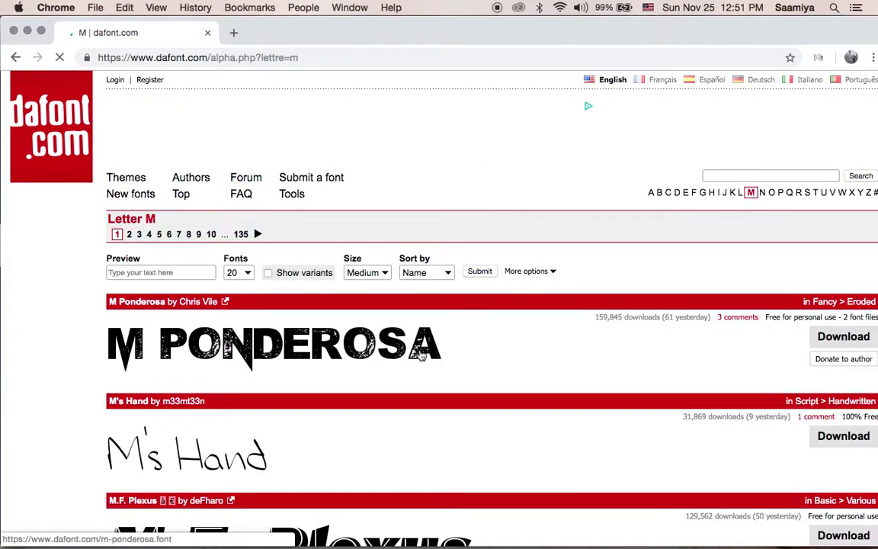
{"action": "scroll", "coordinate": [417, 354], "scroll_direction": "down", "scroll_amount": 10}
{"action": "scroll", "coordinate": [421, 356], "scroll_direction": "down", "scroll_amount": 10}
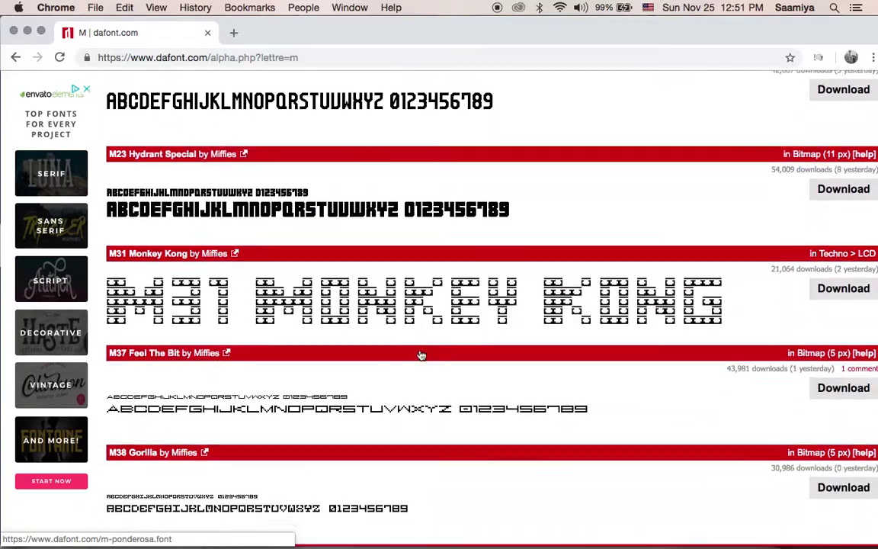
{"action": "scroll", "coordinate": [420, 356], "scroll_direction": "down", "scroll_amount": 10}
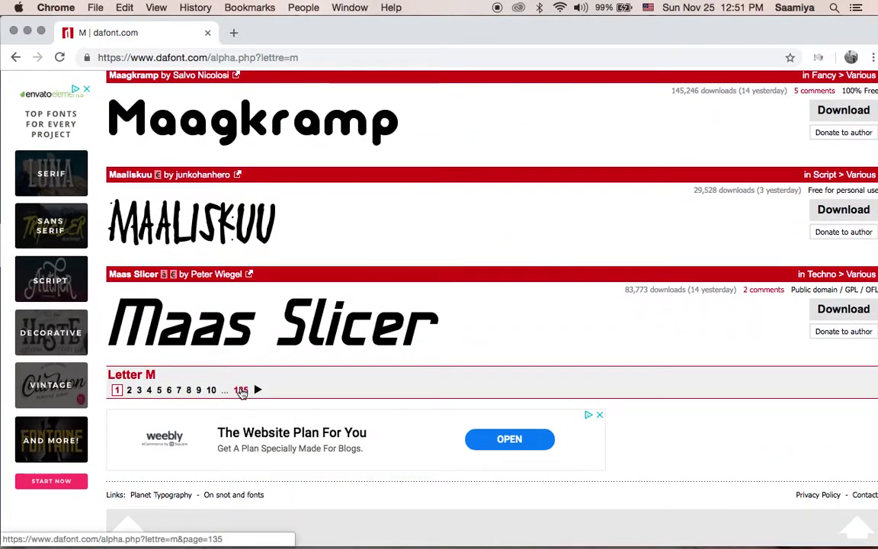
{"action": "left_click", "coordinate": [241, 389]}
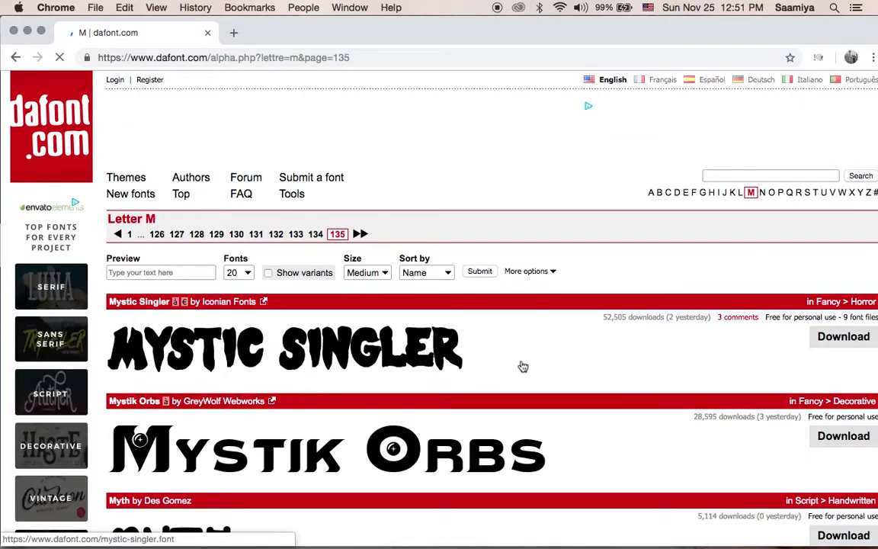
{"action": "scroll", "coordinate": [521, 366], "scroll_direction": "down", "scroll_amount": 12}
{"action": "scroll", "coordinate": [521, 366], "scroll_direction": "down", "scroll_amount": 3}
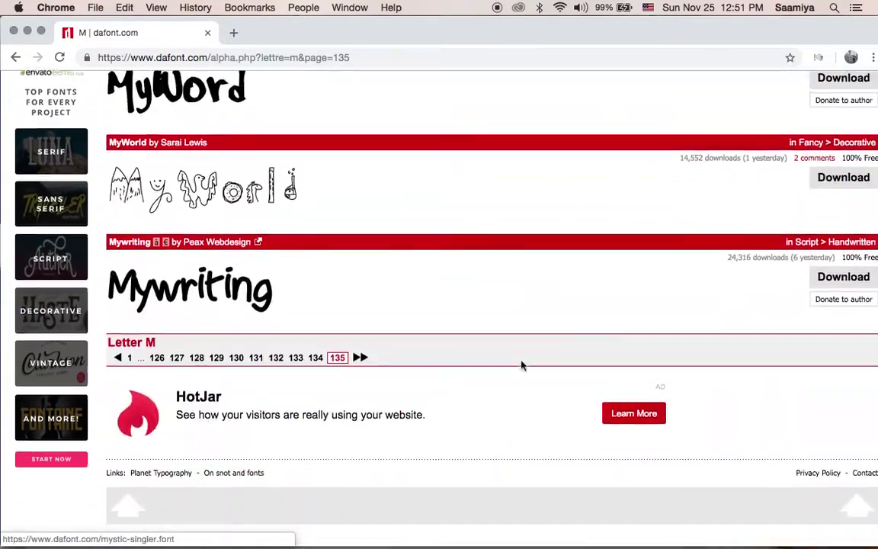
{"action": "scroll", "coordinate": [521, 366], "scroll_direction": "up", "scroll_amount": 15}
{"action": "scroll", "coordinate": [521, 366], "scroll_direction": "up", "scroll_amount": 3}
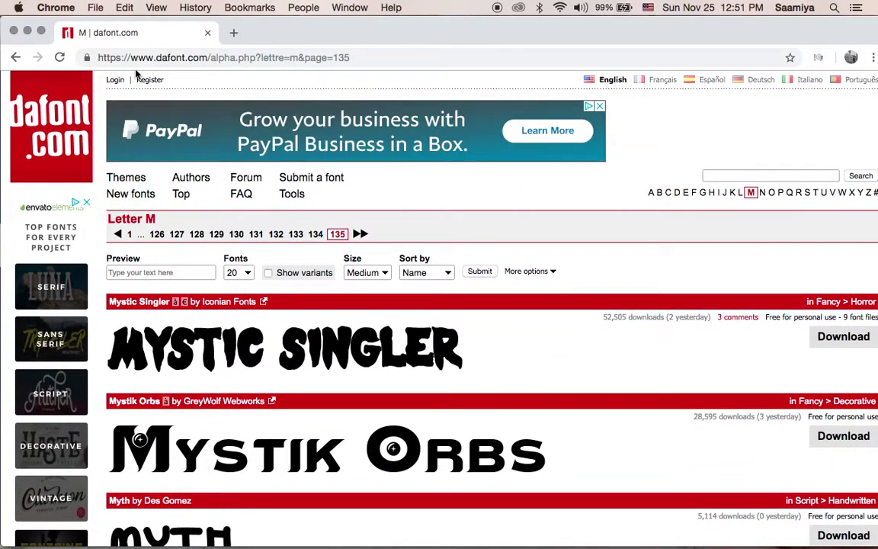
{"action": "left_click", "coordinate": [17, 57]}
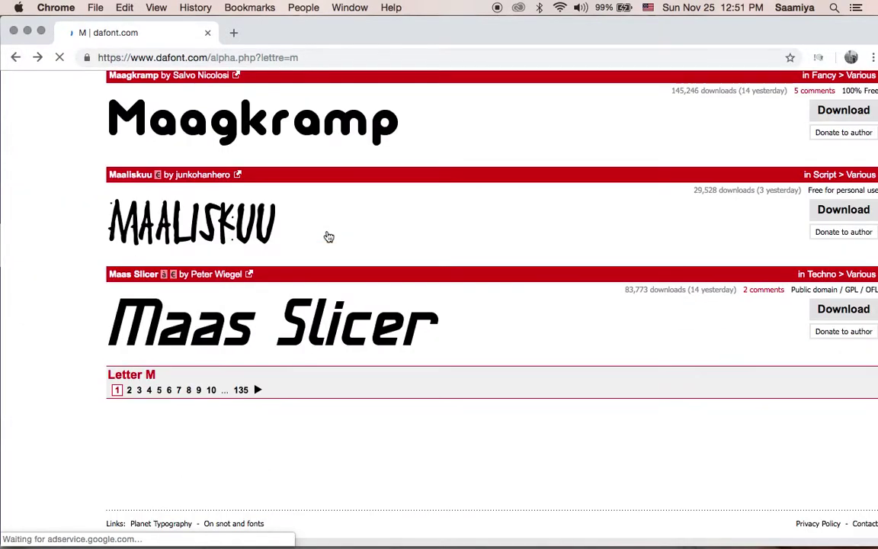
{"action": "left_click", "coordinate": [12, 57]}
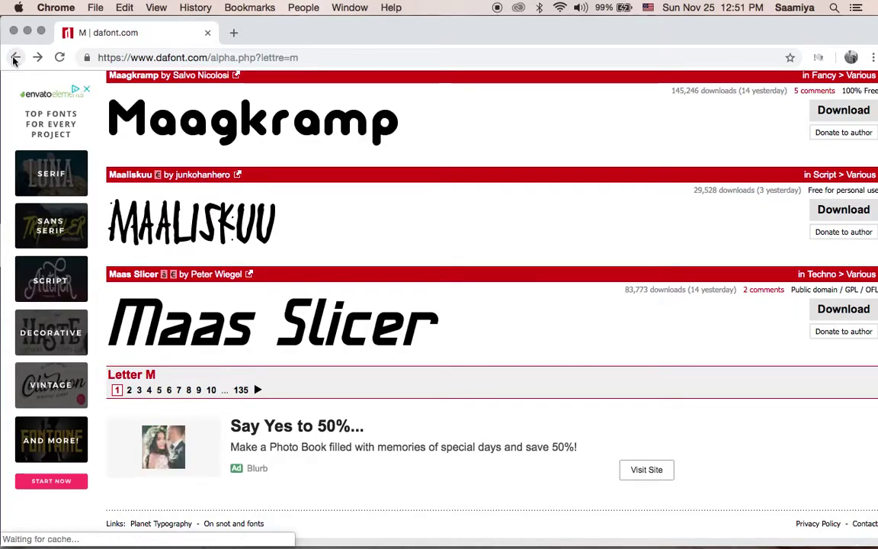
{"action": "mouse_move", "coordinate": [648, 542]}
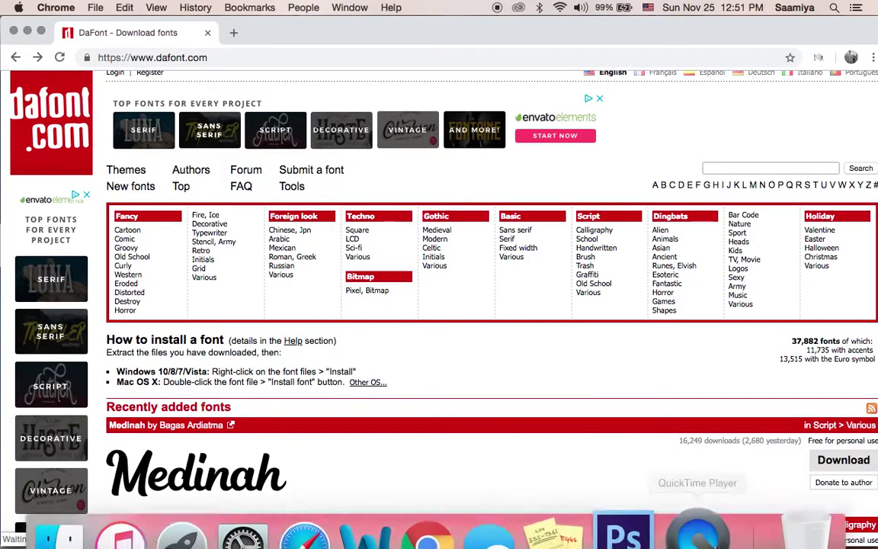
{"action": "left_click", "coordinate": [652, 517]}
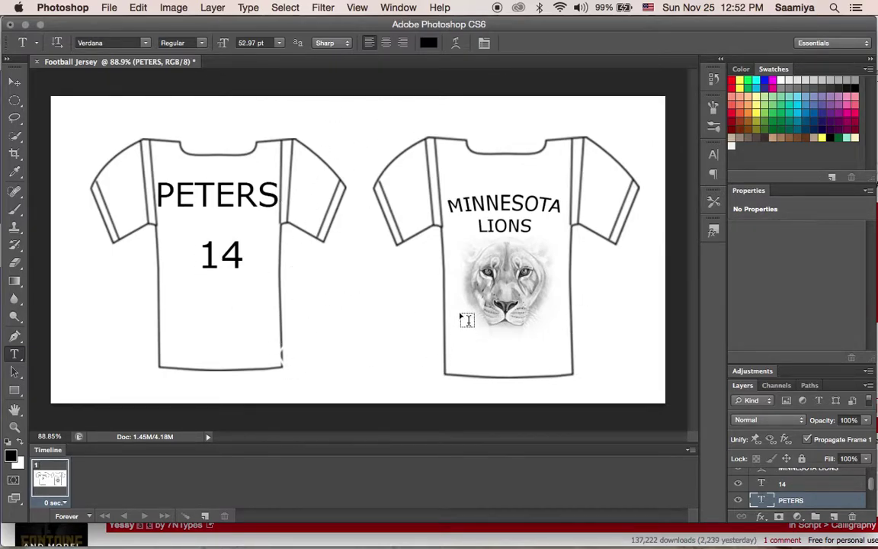
{"action": "mouse_move", "coordinate": [430, 547]}
{"action": "left_click", "coordinate": [451, 525]}
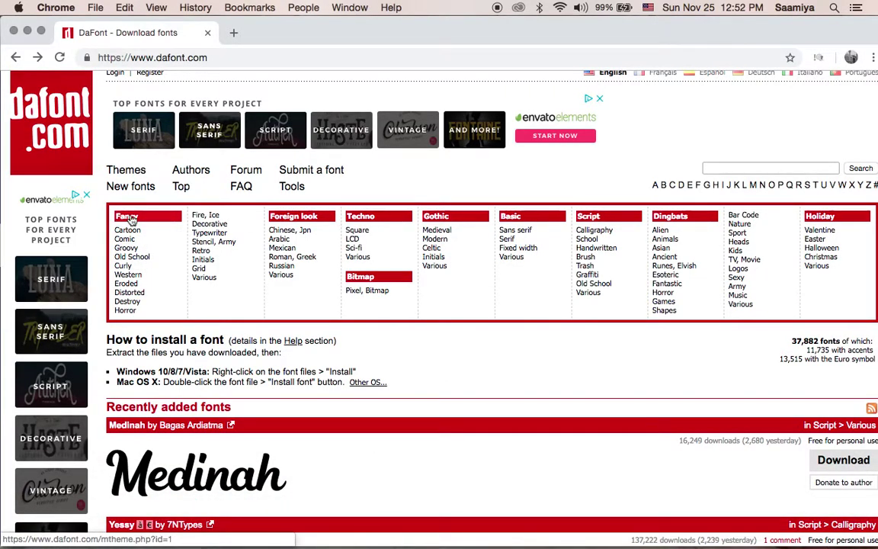
- Browse DaFont's Old School category to find University and download University.otf
{"action": "left_click", "coordinate": [132, 259]}
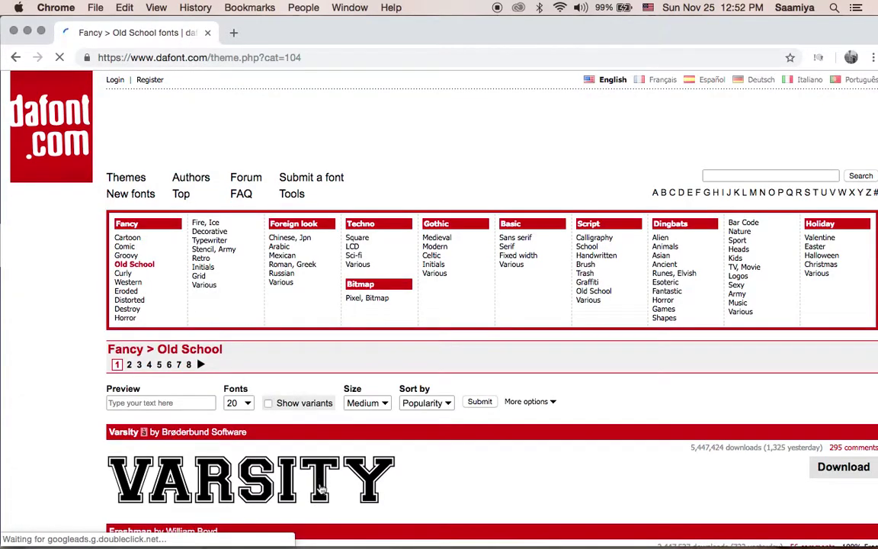
{"action": "scroll", "coordinate": [322, 488], "scroll_direction": "down", "scroll_amount": 1}
{"action": "scroll", "coordinate": [322, 489], "scroll_direction": "down", "scroll_amount": 8}
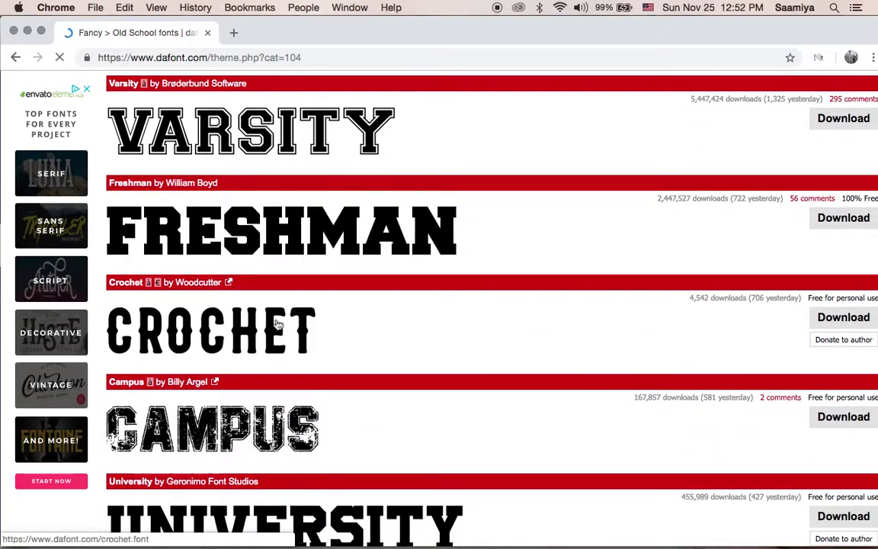
{"action": "scroll", "coordinate": [298, 407], "scroll_direction": "down", "scroll_amount": 10}
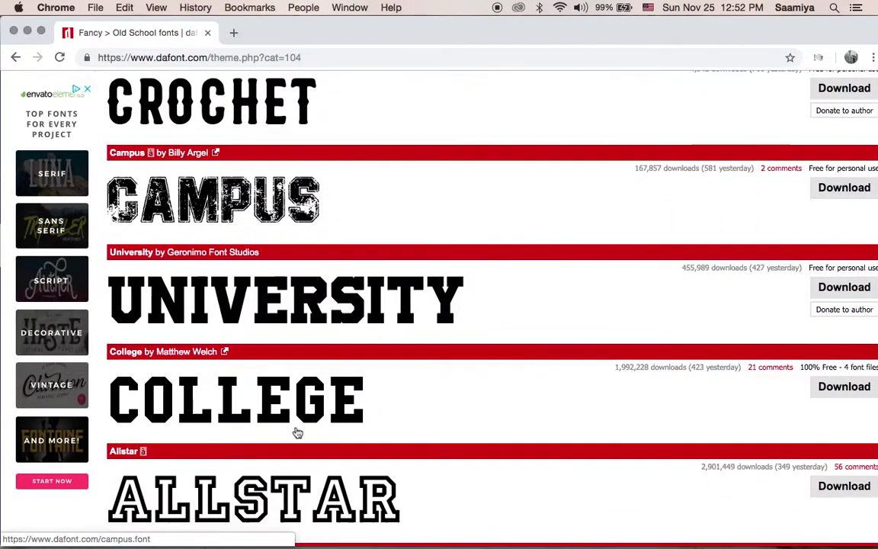
{"action": "scroll", "coordinate": [298, 432], "scroll_direction": "down", "scroll_amount": 10}
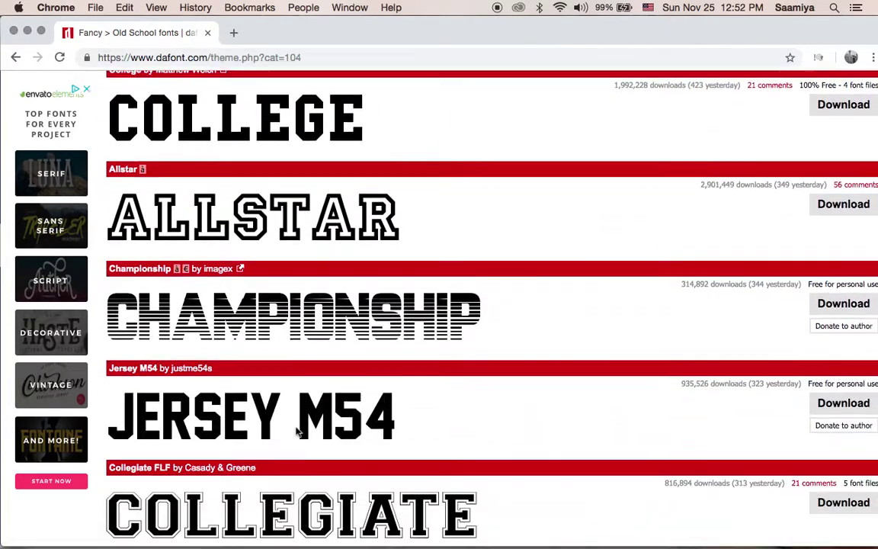
{"action": "scroll", "coordinate": [298, 432], "scroll_direction": "down", "scroll_amount": 8}
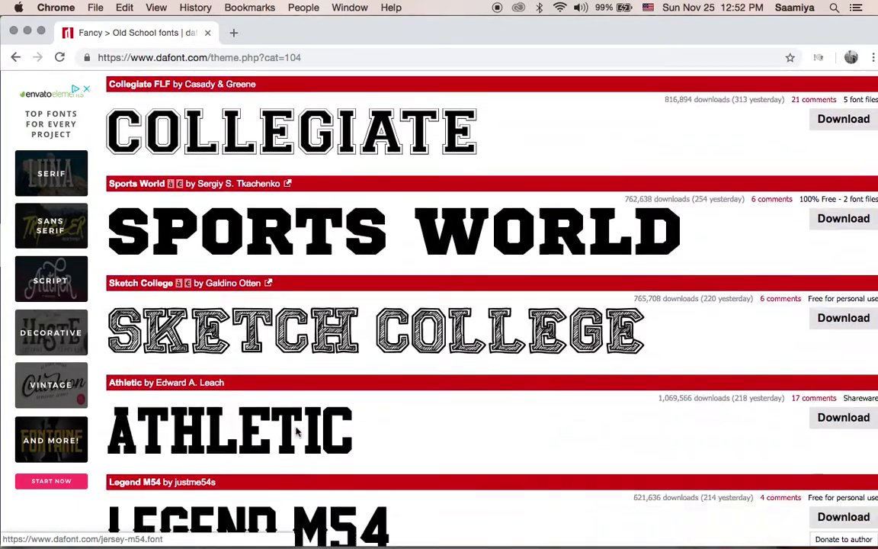
{"action": "scroll", "coordinate": [298, 433], "scroll_direction": "up", "scroll_amount": 6}
{"action": "scroll", "coordinate": [298, 432], "scroll_direction": "up", "scroll_amount": 18}
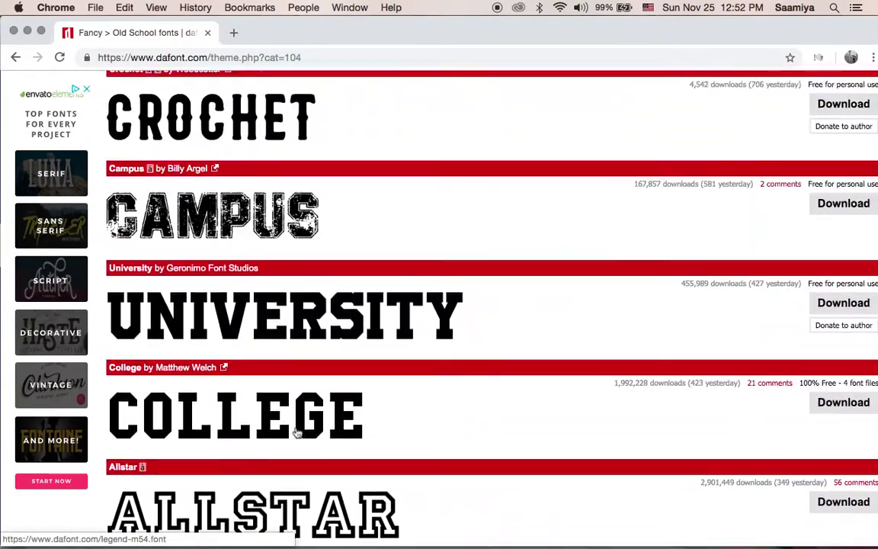
{"action": "scroll", "coordinate": [298, 432], "scroll_direction": "up", "scroll_amount": 3}
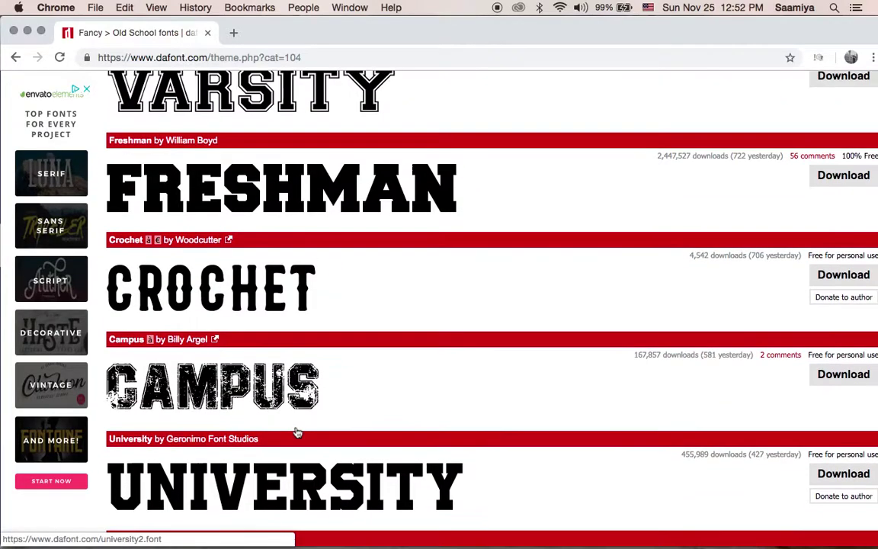
{"action": "scroll", "coordinate": [298, 432], "scroll_direction": "up", "scroll_amount": 1}
{"action": "scroll", "coordinate": [298, 432], "scroll_direction": "down", "scroll_amount": 7}
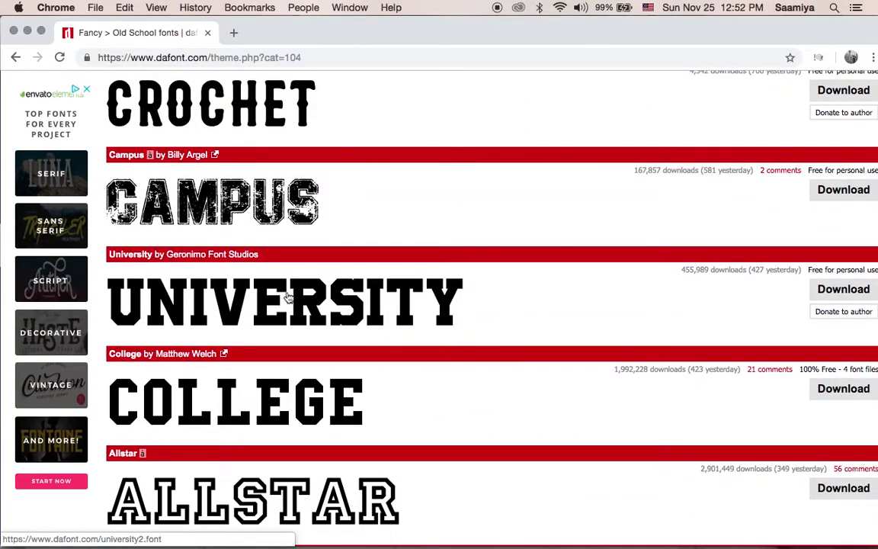
{"action": "scroll", "coordinate": [209, 336], "scroll_direction": "down", "scroll_amount": 4}
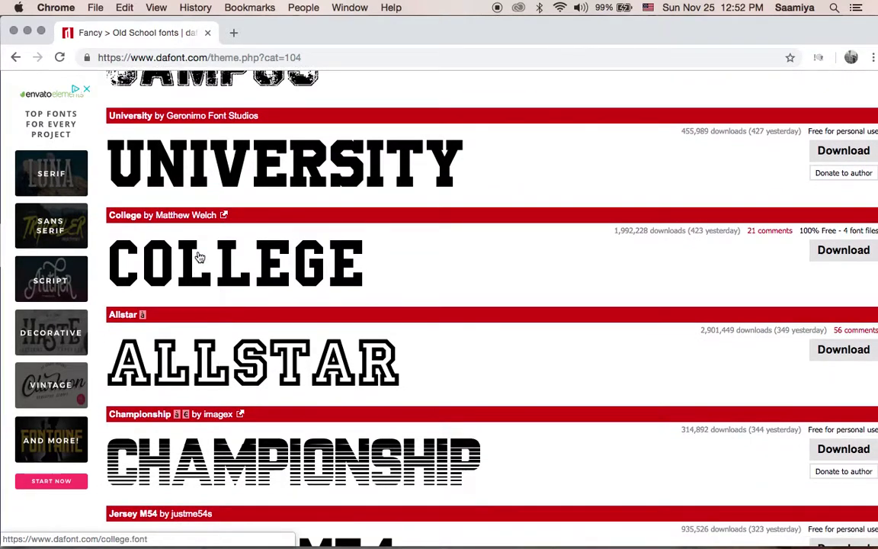
{"action": "scroll", "coordinate": [199, 257], "scroll_direction": "up", "scroll_amount": 2}
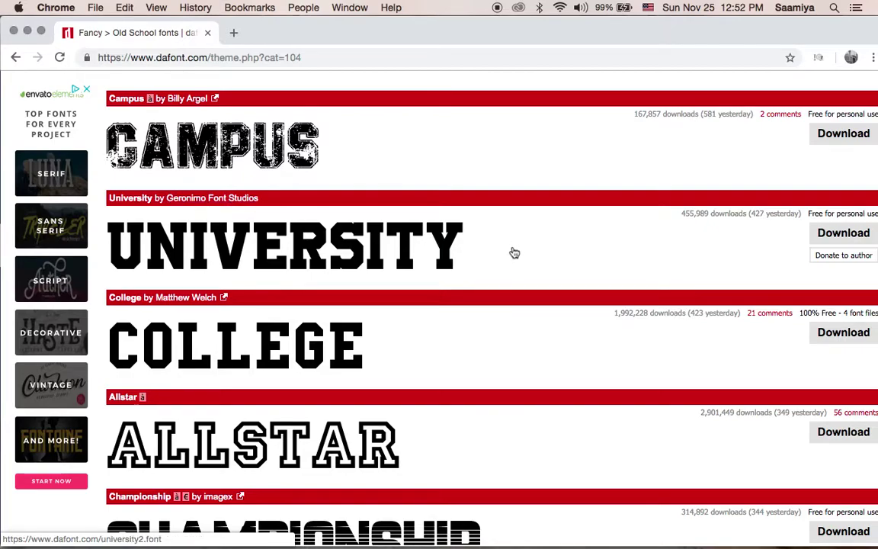
{"action": "scroll", "coordinate": [516, 249], "scroll_direction": "up", "scroll_amount": 1}
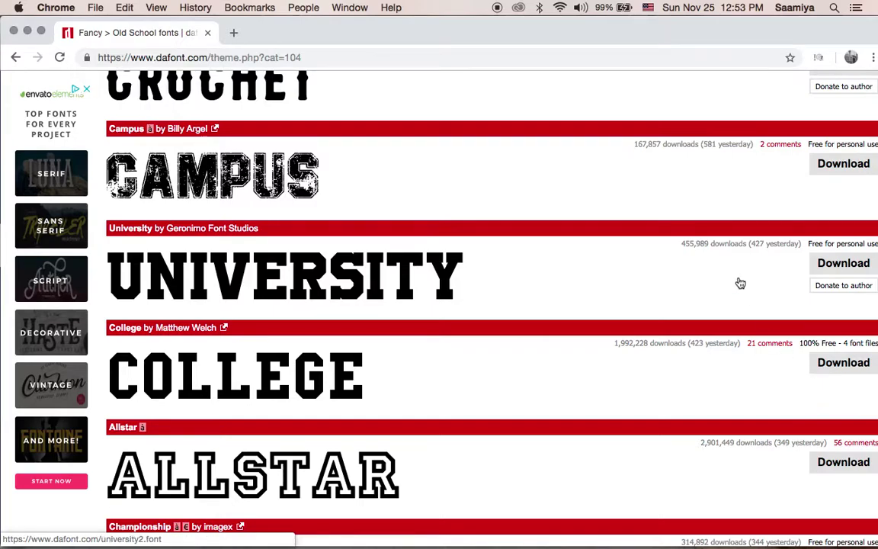
{"action": "scroll", "coordinate": [739, 283], "scroll_direction": "down", "scroll_amount": 1}
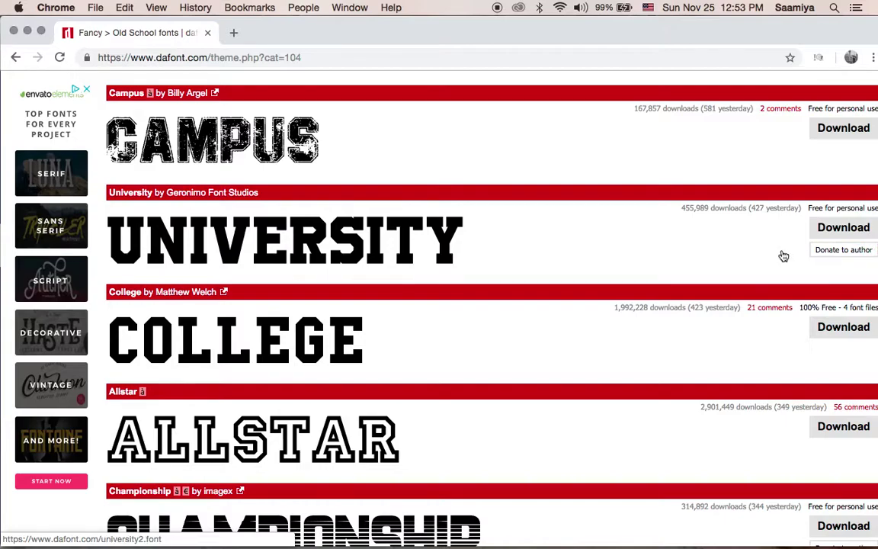
{"action": "left_click", "coordinate": [834, 231]}
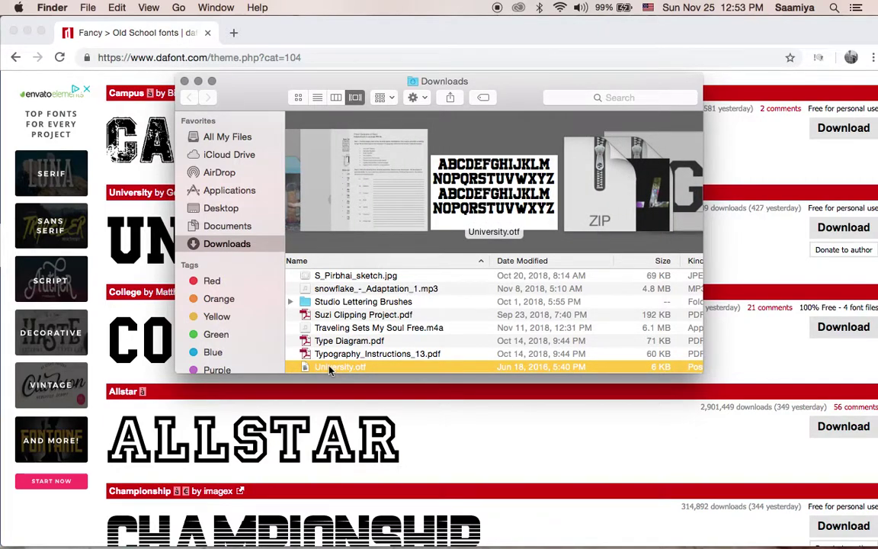
- Preview University.otf in Font Book and check its styles, keeping Regular
{"action": "double_click", "coordinate": [330, 369]}
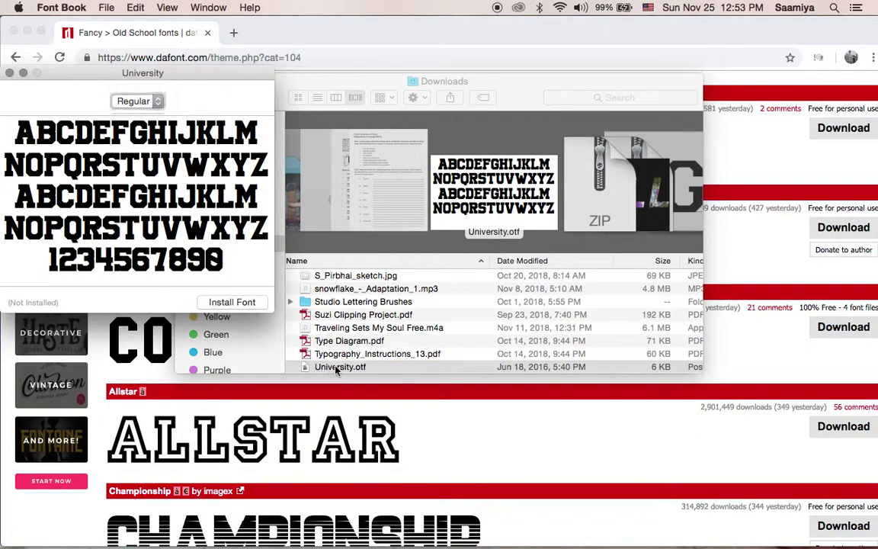
{"action": "left_click", "coordinate": [157, 103]}
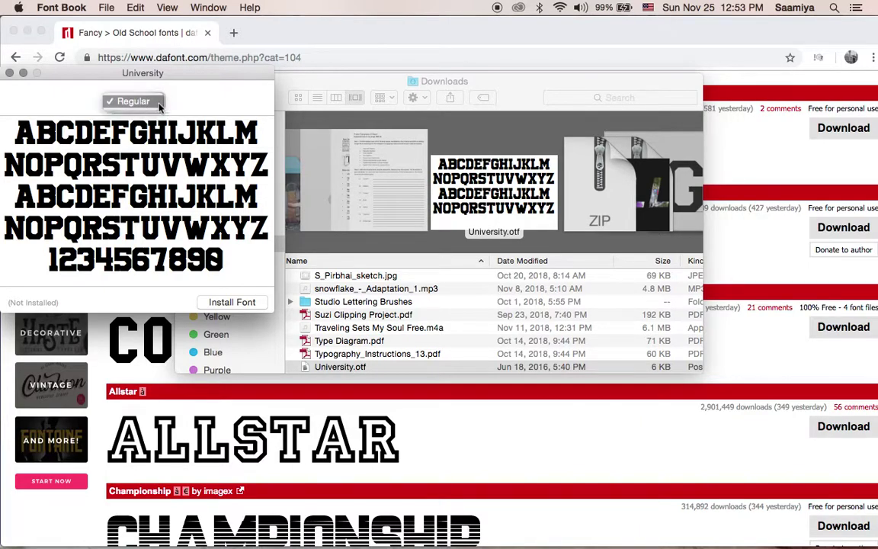
{"action": "left_click", "coordinate": [154, 105]}
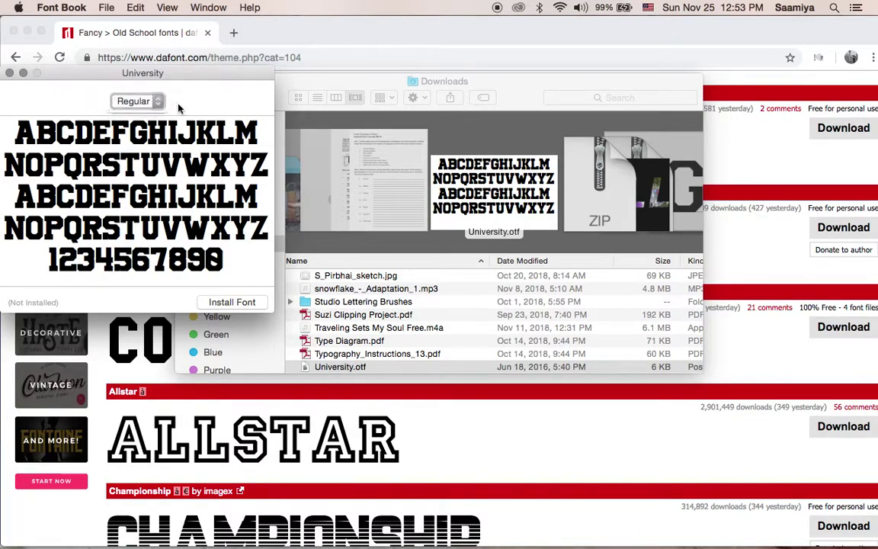
{"action": "left_click", "coordinate": [159, 102]}
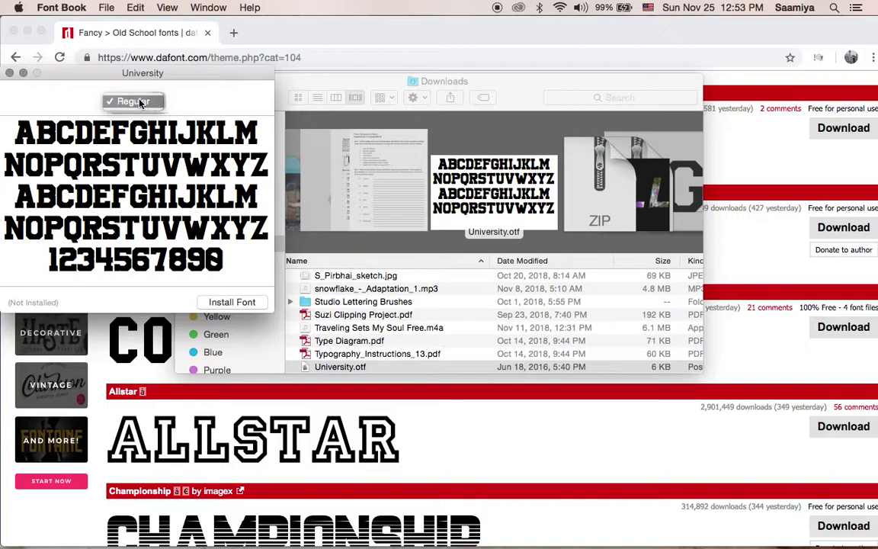
{"action": "left_click", "coordinate": [184, 111]}
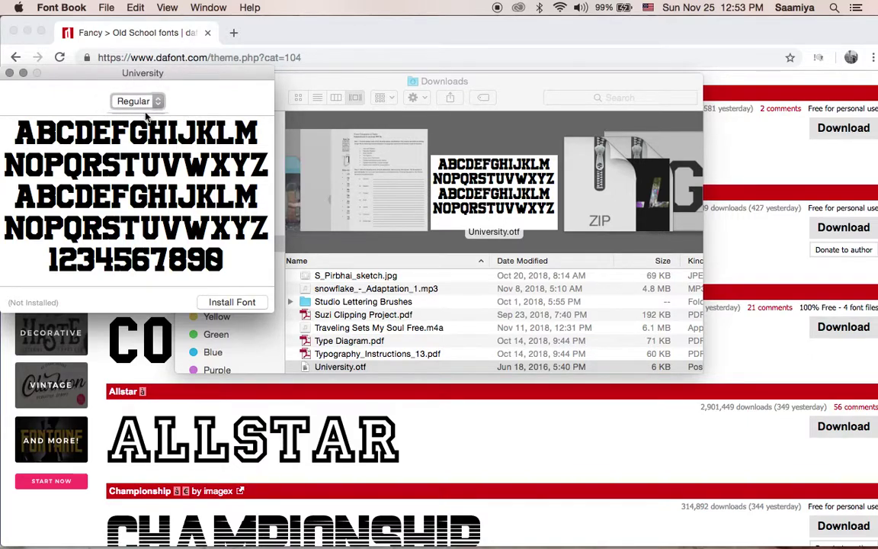
- Install University, then browse User fonts from AC Filmstrip to Kaiyila Script DEMO
{"action": "left_click", "coordinate": [232, 303]}
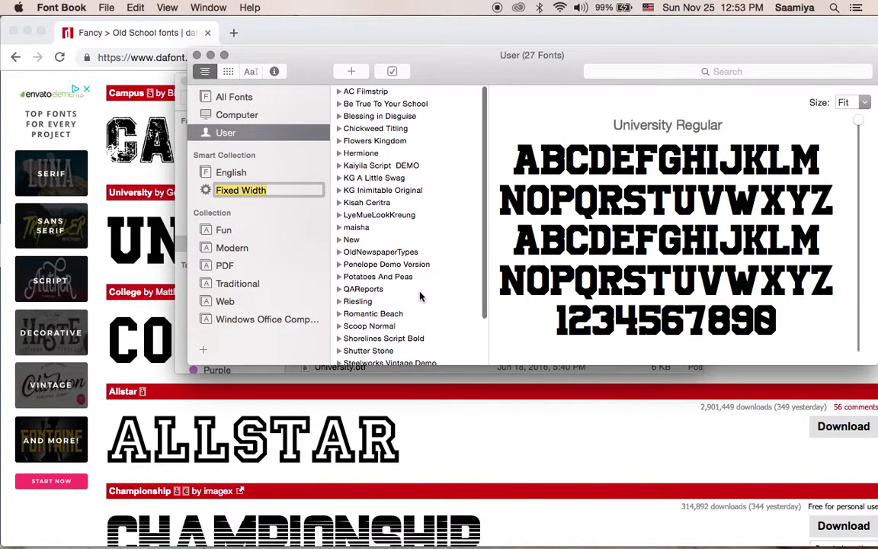
{"action": "scroll", "coordinate": [420, 296], "scroll_direction": "up", "scroll_amount": 3}
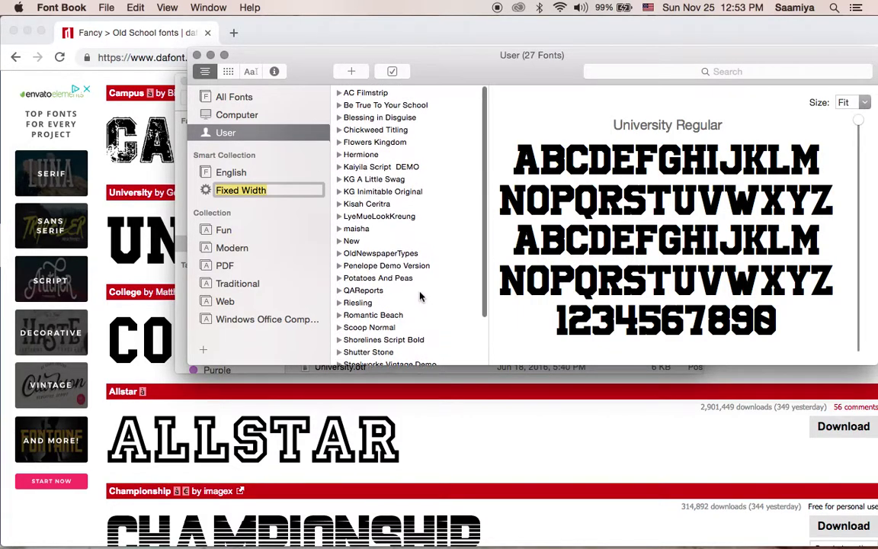
{"action": "left_click", "coordinate": [373, 90]}
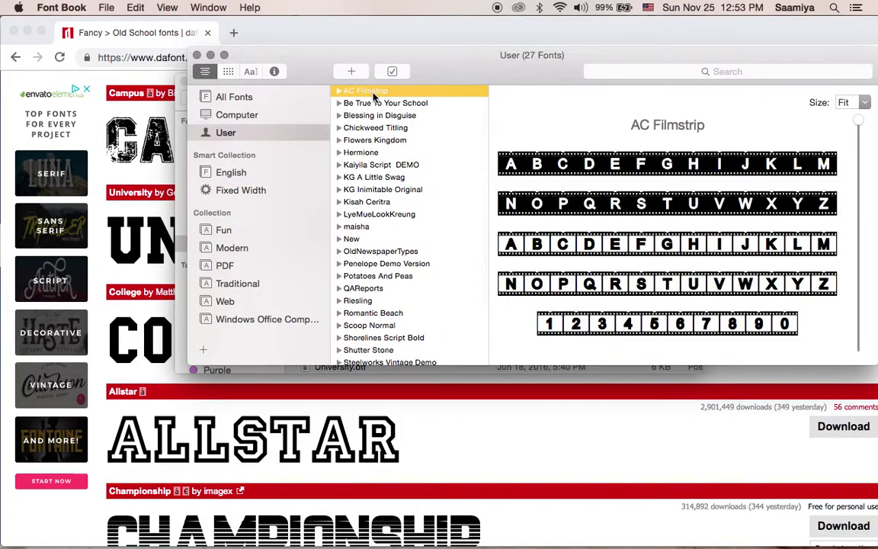
{"action": "left_click", "coordinate": [375, 103]}
{"action": "left_click", "coordinate": [373, 117]}
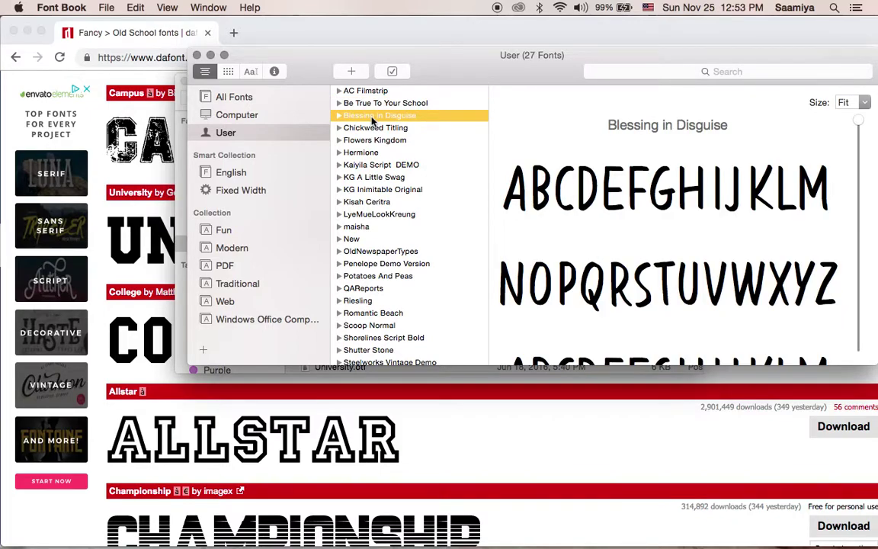
{"action": "left_click", "coordinate": [372, 130]}
{"action": "left_click", "coordinate": [375, 141]}
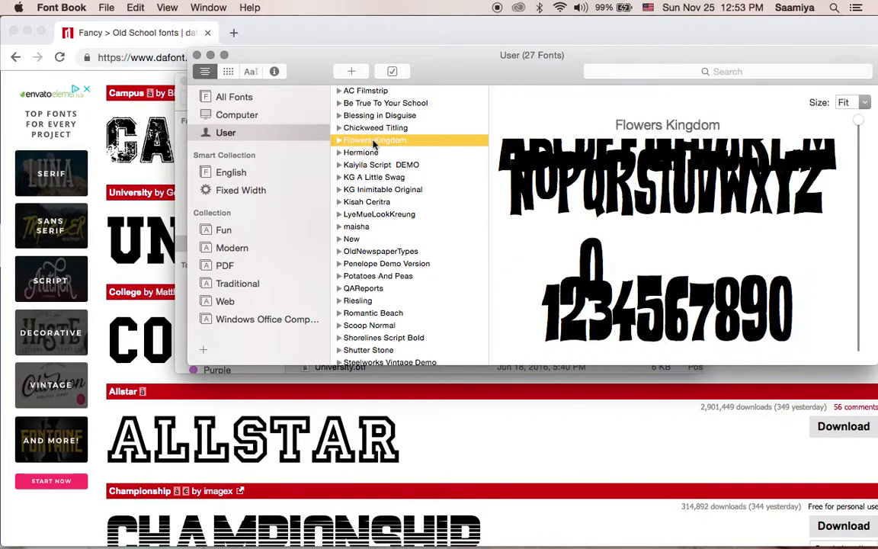
{"action": "left_click", "coordinate": [372, 154]}
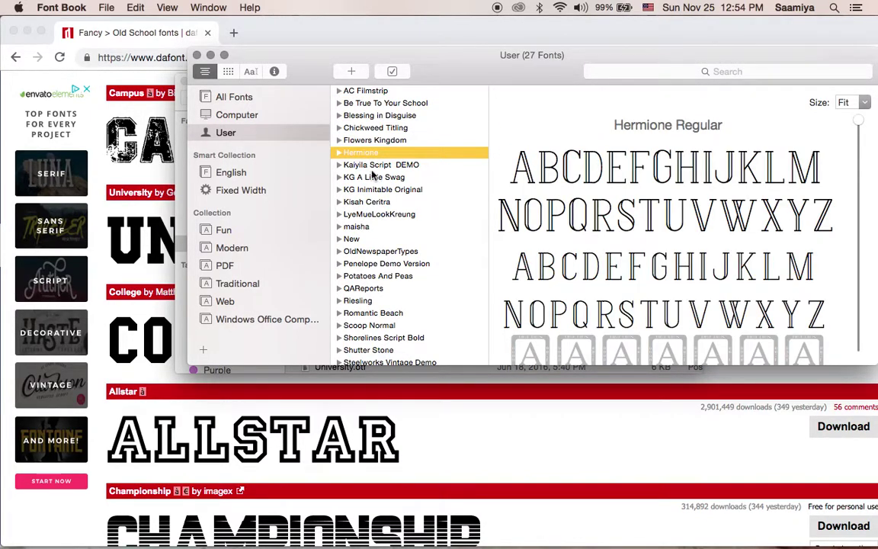
{"action": "left_click", "coordinate": [373, 166]}
- Select University in the User font list and open, then close, its separate preview window
{"action": "scroll", "coordinate": [381, 251], "scroll_direction": "down", "scroll_amount": 3}
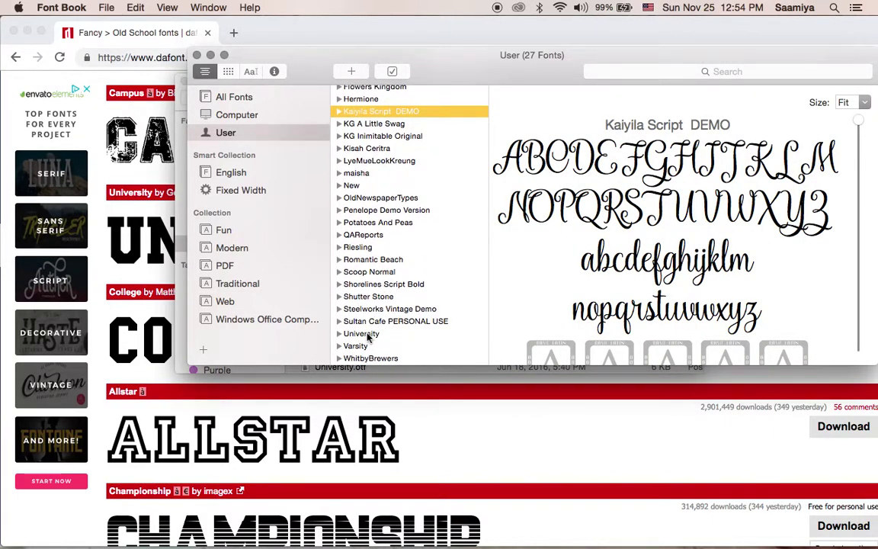
{"action": "left_click", "coordinate": [363, 334]}
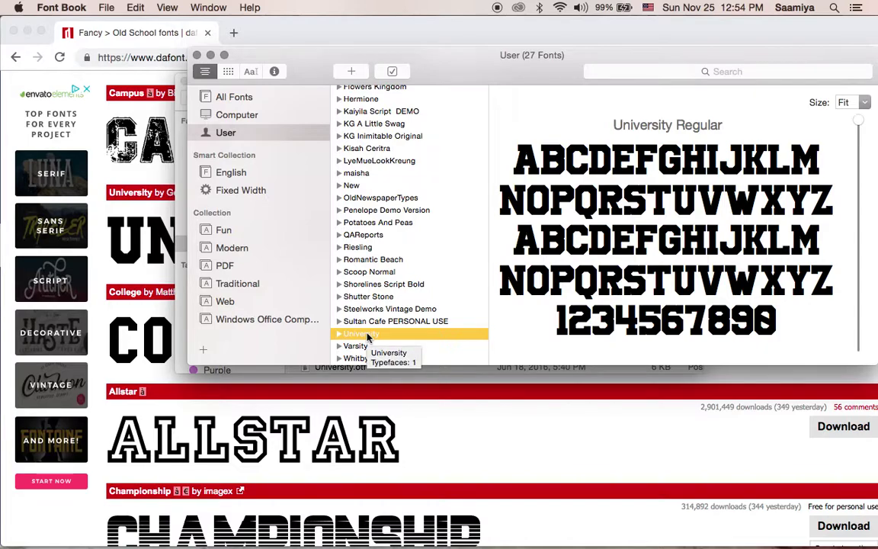
{"action": "double_click", "coordinate": [366, 337]}
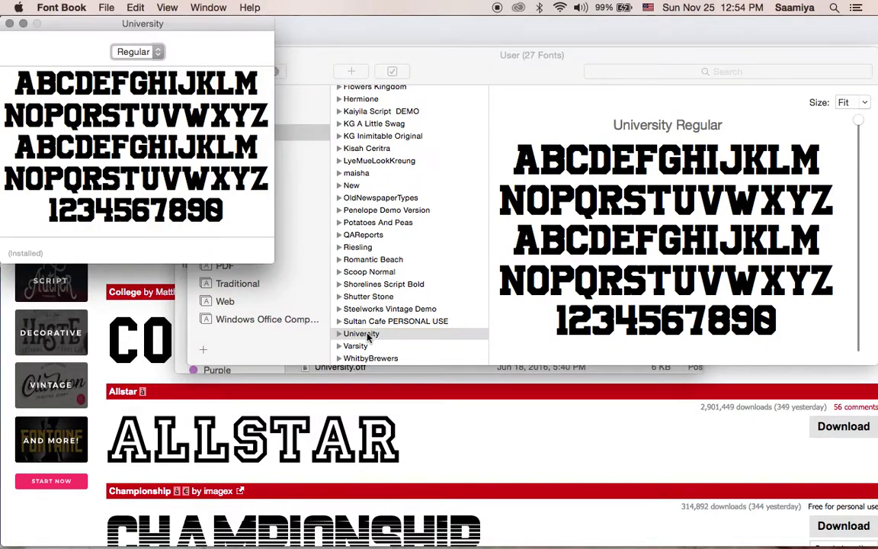
{"action": "left_click", "coordinate": [9, 25]}
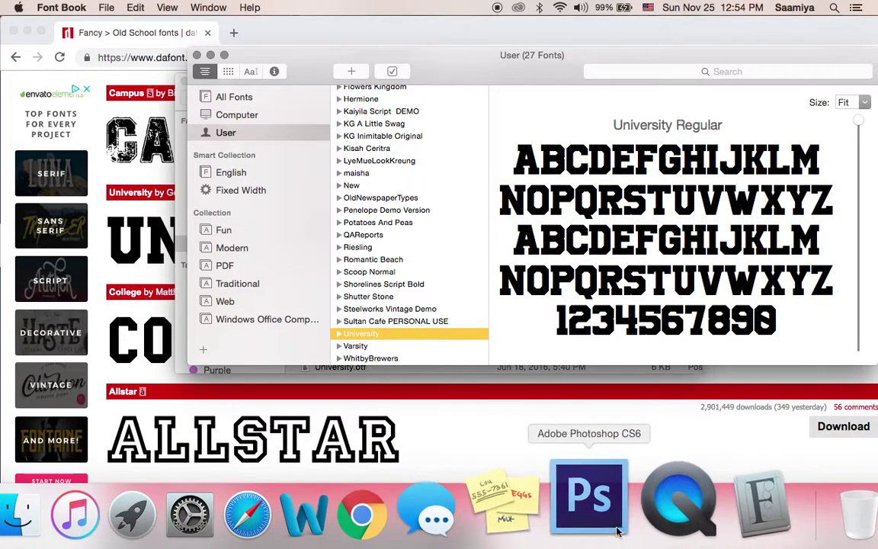
- In Photoshop, set the PETERS name text in the University font
{"action": "left_click", "coordinate": [593, 497]}
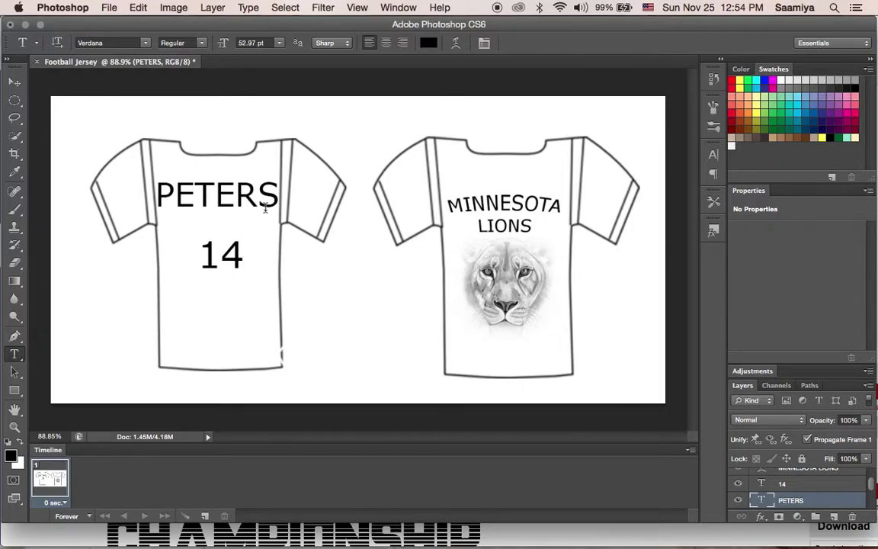
{"action": "left_click_drag", "start_coordinate": [277, 197], "coordinate": [157, 191]}
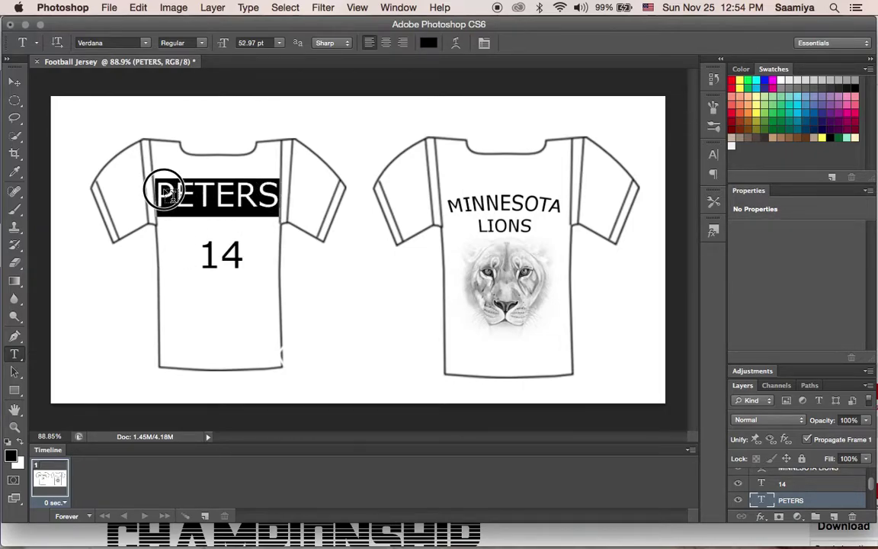
{"action": "left_click", "coordinate": [147, 46]}
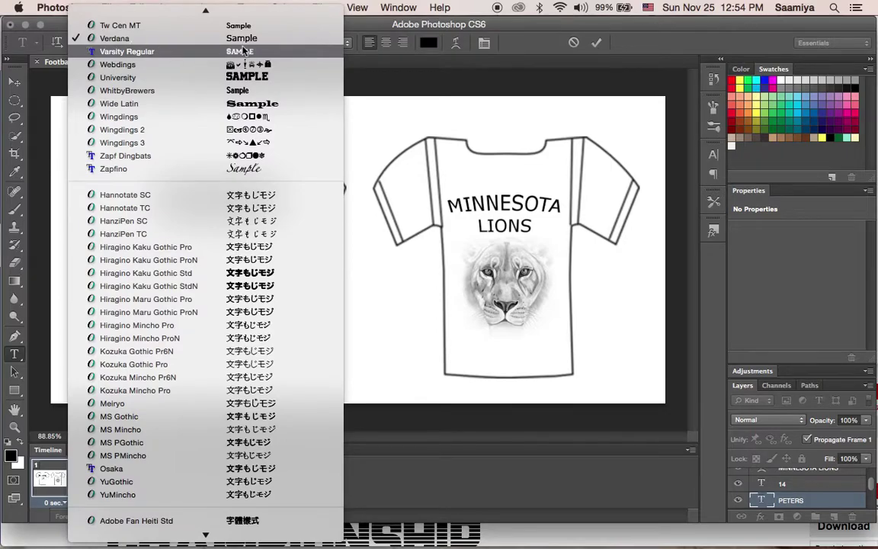
{"action": "key", "text": "Down"}
{"action": "key", "text": "Down"}
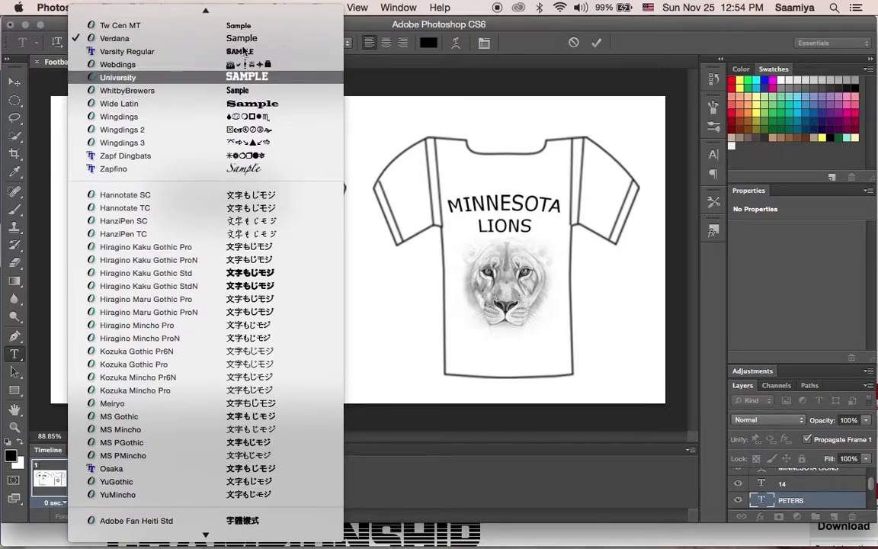
{"action": "left_click", "coordinate": [249, 79]}
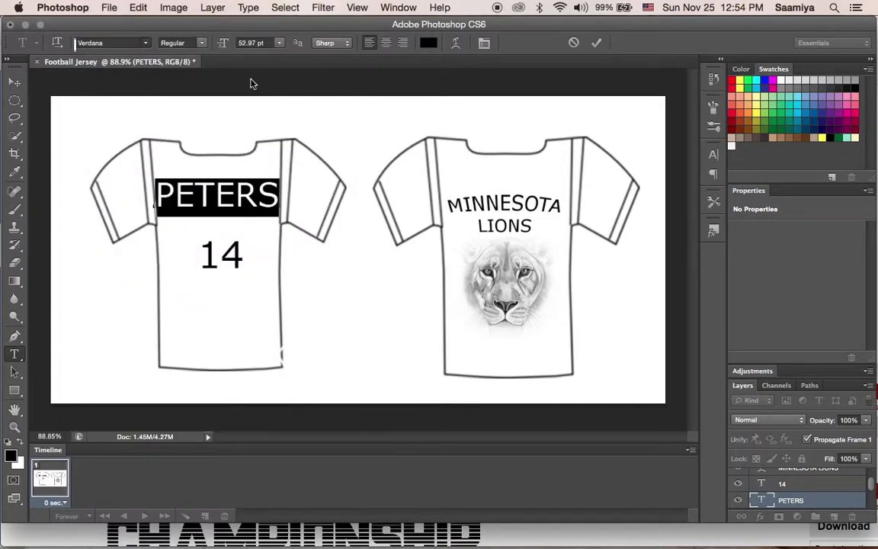
{"action": "left_click", "coordinate": [596, 43]}
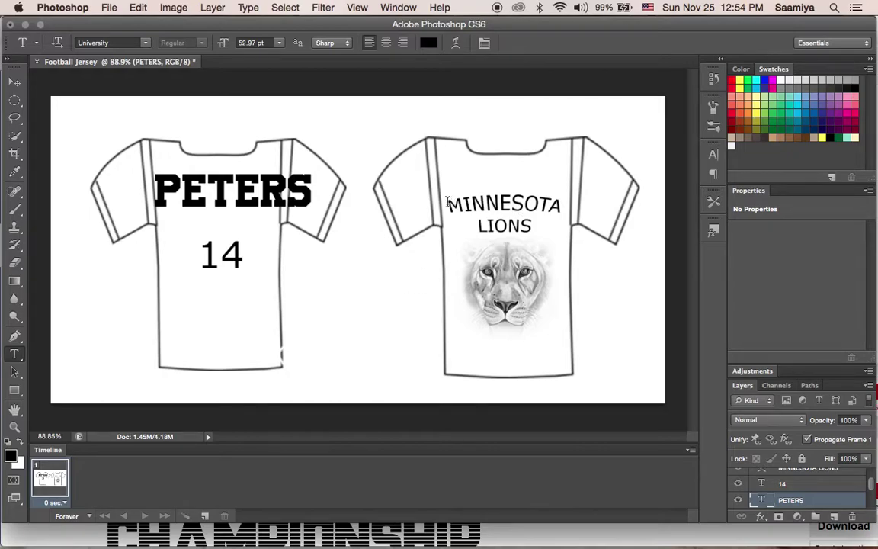
- Set the MINNESOTA LIONS text in the University font as well
{"action": "left_click_drag", "start_coordinate": [446, 202], "coordinate": [564, 228]}
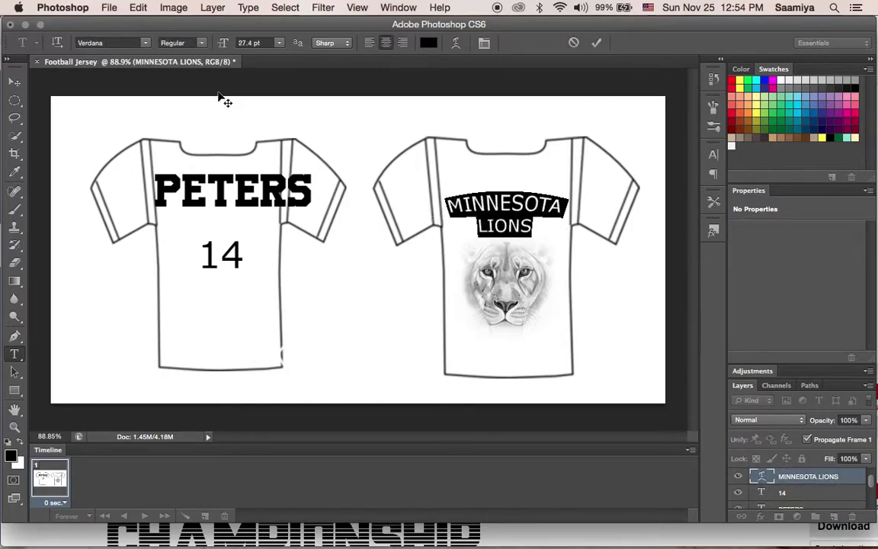
{"action": "left_click", "coordinate": [145, 44]}
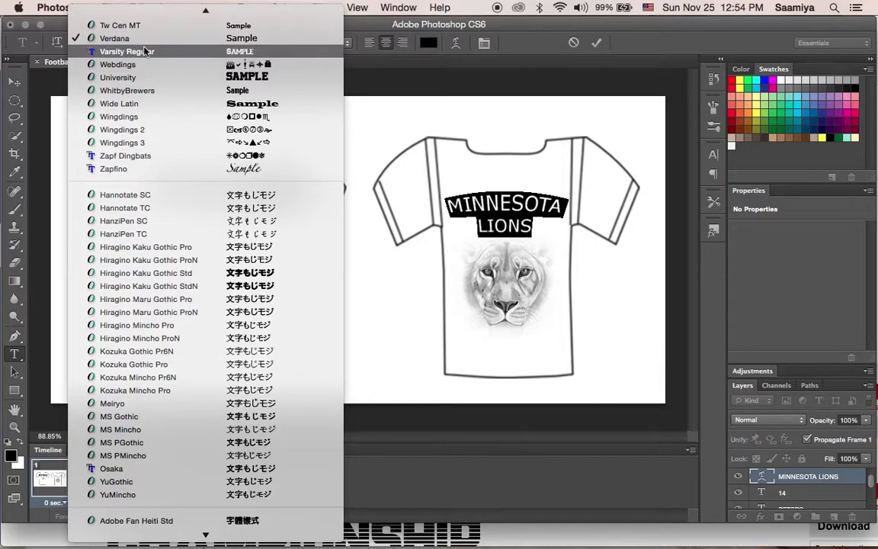
{"action": "left_click", "coordinate": [147, 78]}
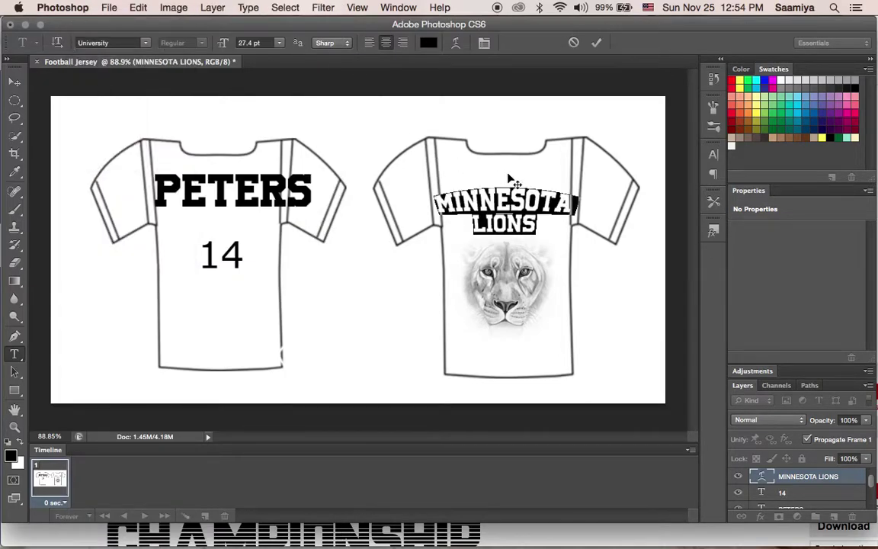
{"action": "left_click", "coordinate": [596, 43]}
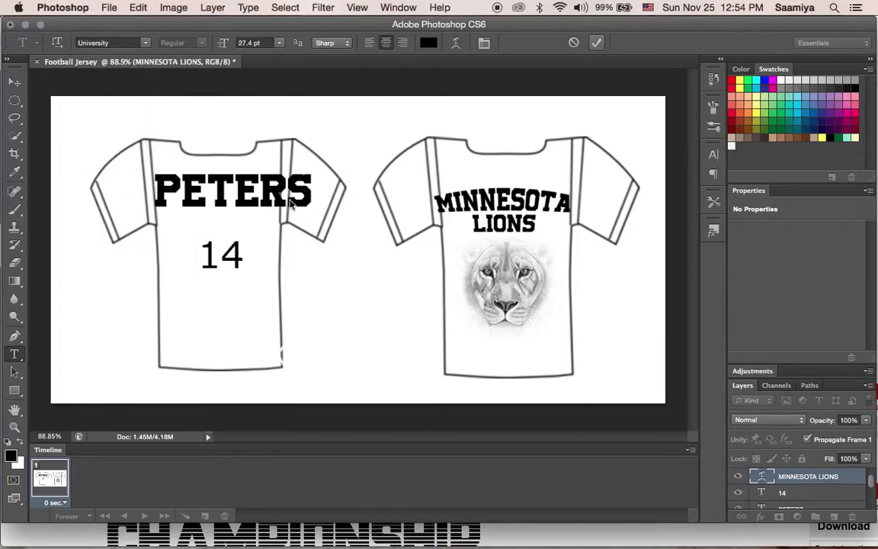
- Discard a stray text box and set the 14 in the University font
{"action": "left_click_drag", "start_coordinate": [245, 268], "coordinate": [192, 241]}
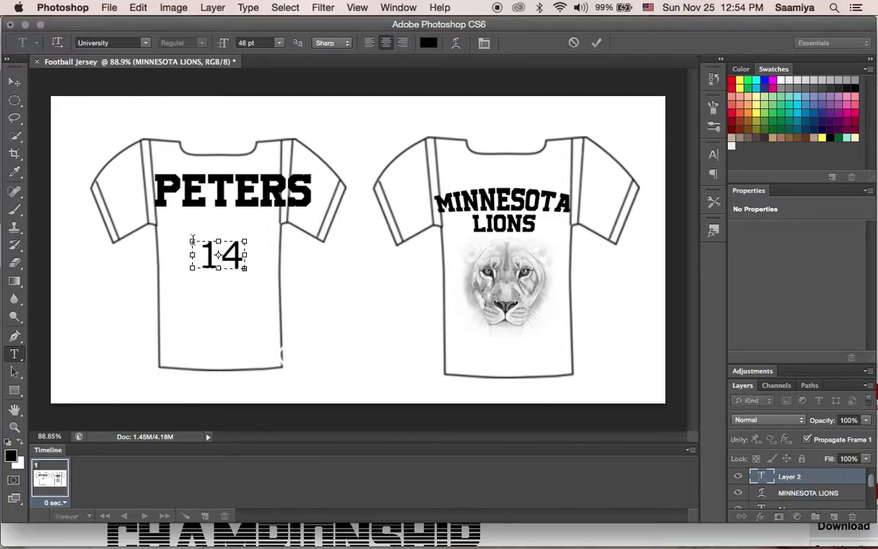
{"action": "key", "text": "Escape"}
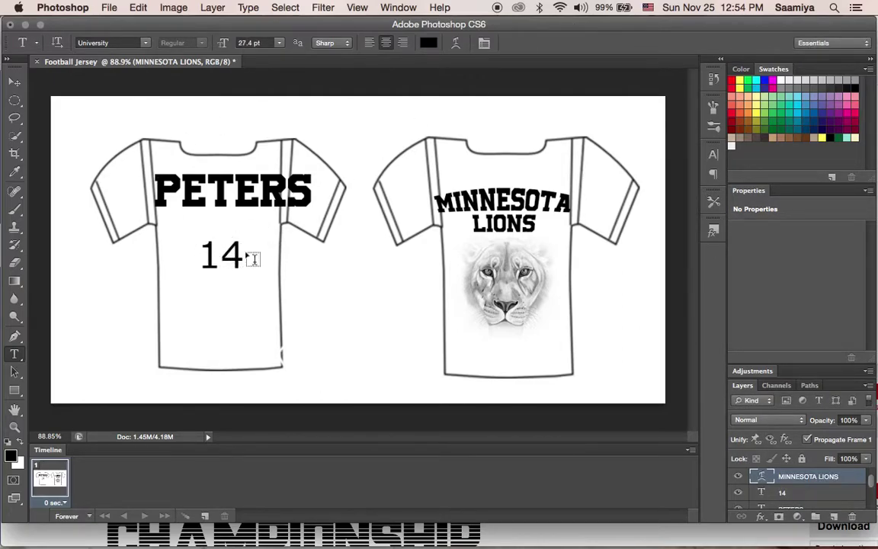
{"action": "left_click_drag", "start_coordinate": [237, 252], "coordinate": [204, 248]}
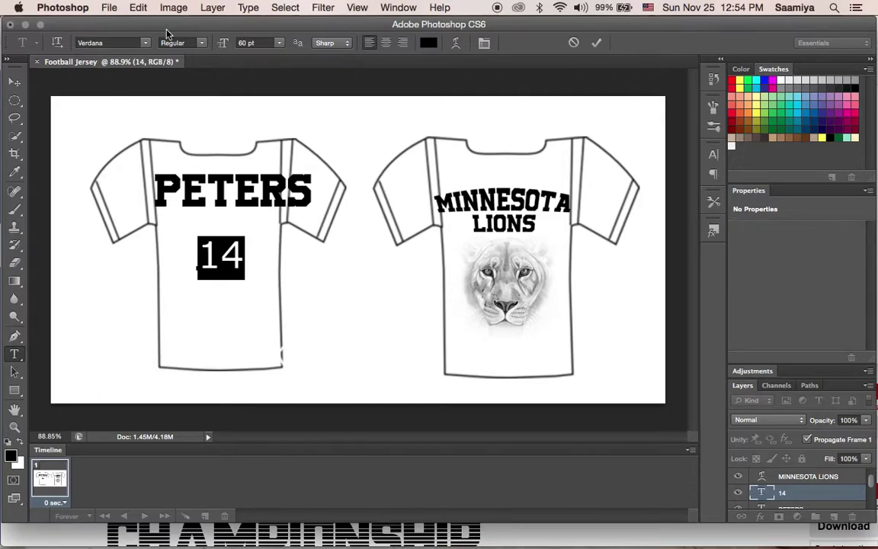
{"action": "left_click", "coordinate": [147, 43]}
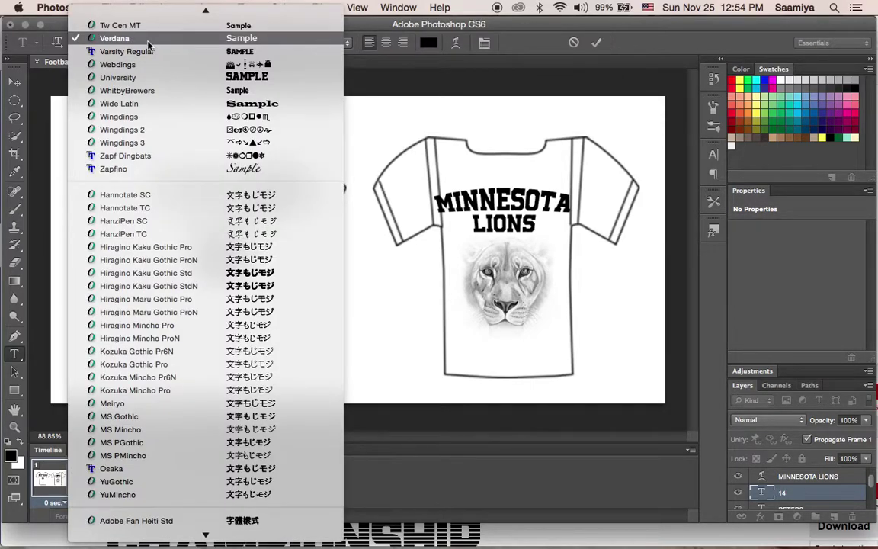
{"action": "left_click", "coordinate": [181, 77]}
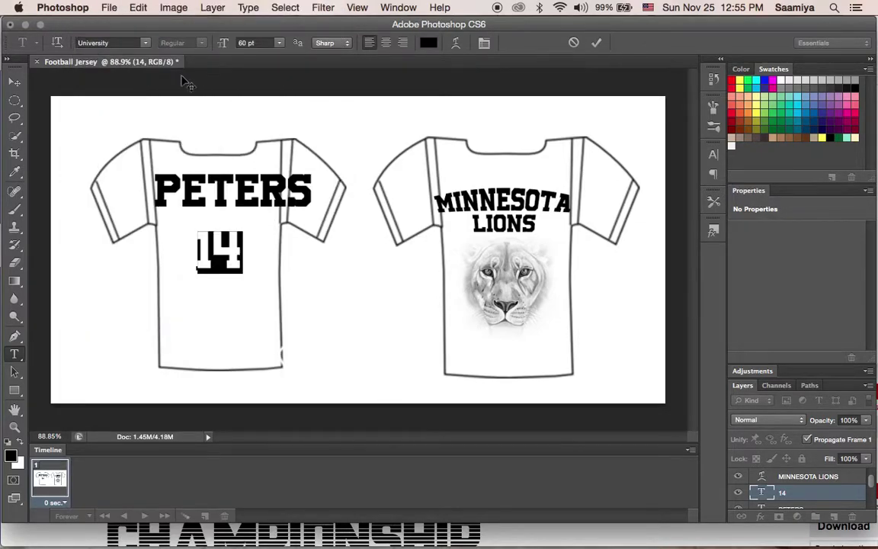
{"action": "left_click", "coordinate": [596, 41]}
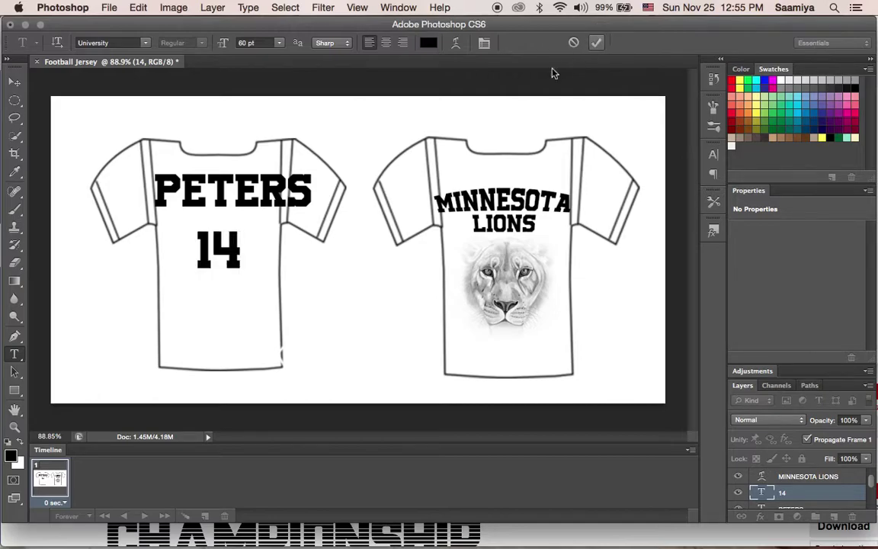
- Change the 14 to the outlined Varsity Regular font and commit
{"action": "left_click", "coordinate": [14, 81]}
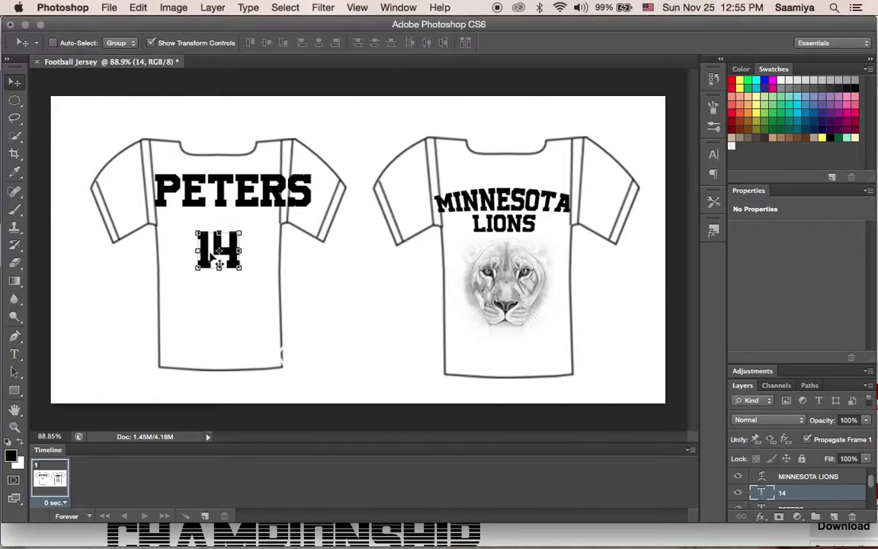
{"action": "left_click", "coordinate": [13, 353]}
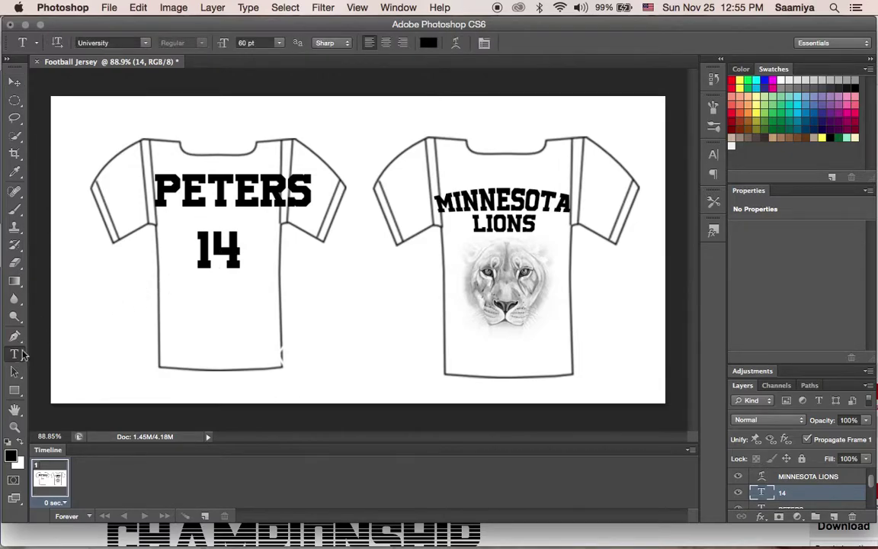
{"action": "left_click_drag", "start_coordinate": [244, 263], "coordinate": [192, 246]}
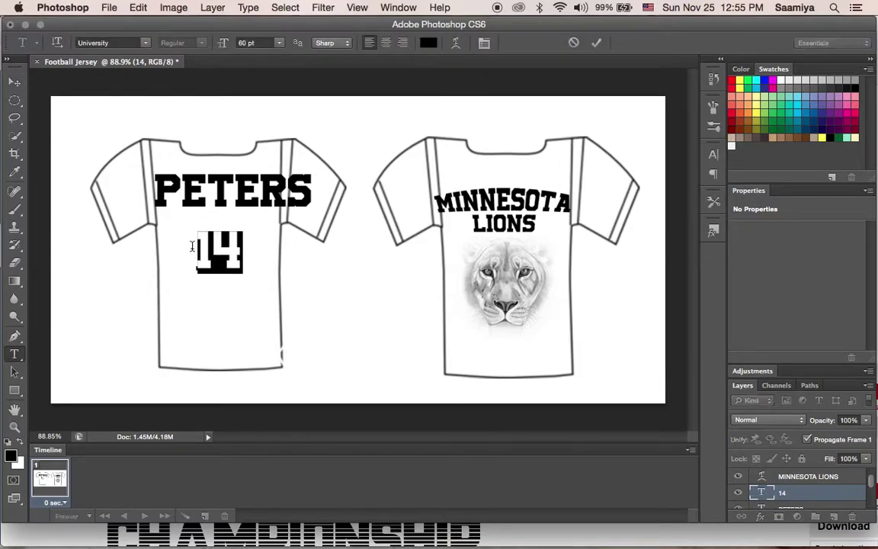
{"action": "left_click", "coordinate": [146, 43]}
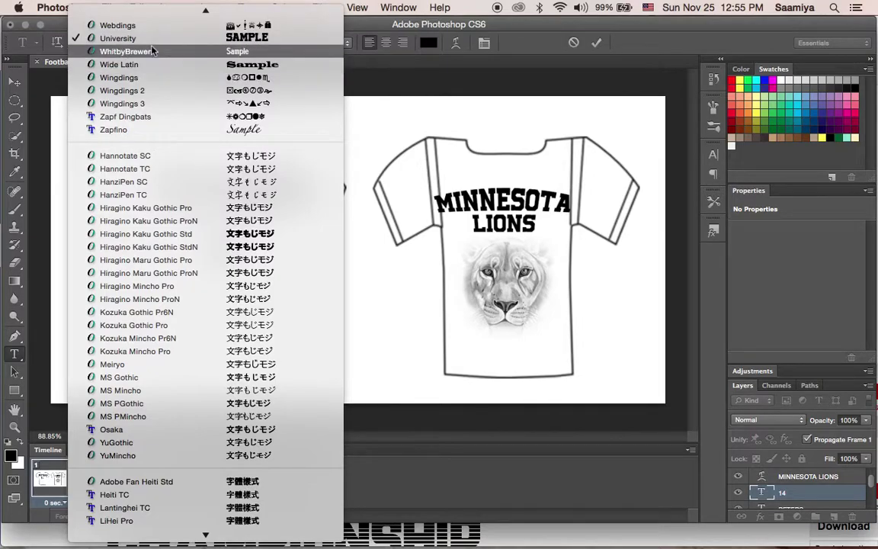
{"action": "scroll", "coordinate": [151, 50], "scroll_direction": "up", "scroll_amount": 2}
{"action": "left_click", "coordinate": [144, 44]}
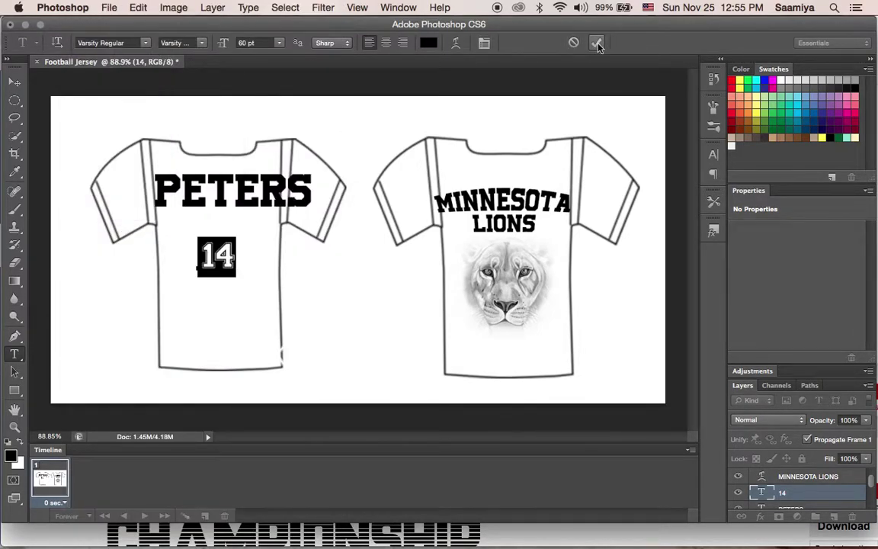
{"action": "left_click", "coordinate": [596, 43]}
{"action": "left_click", "coordinate": [13, 80]}
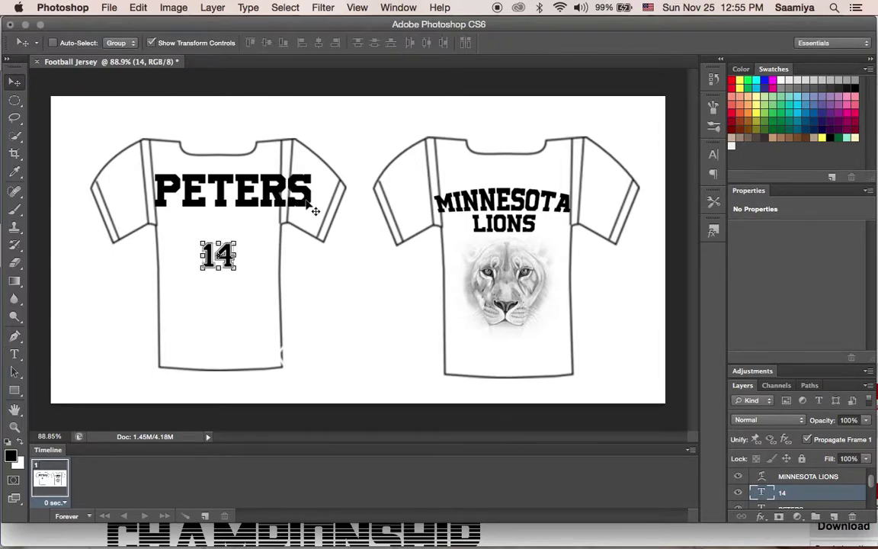
- Scale MINNESOTA LIONS to about 95% and shift it right above the lion
{"action": "left_click", "coordinate": [807, 477]}
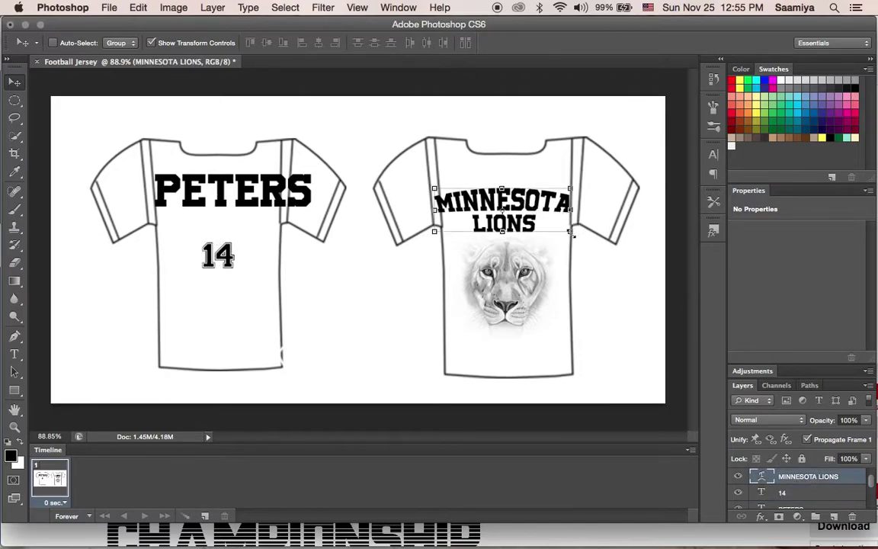
{"action": "left_click_drag", "start_coordinate": [572, 234], "coordinate": [559, 227]}
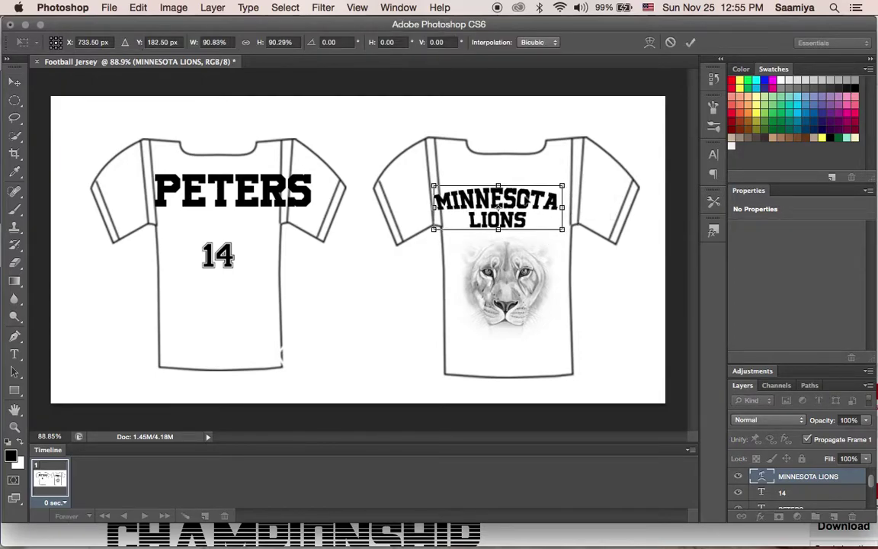
{"action": "left_click_drag", "start_coordinate": [498, 208], "coordinate": [509, 207]}
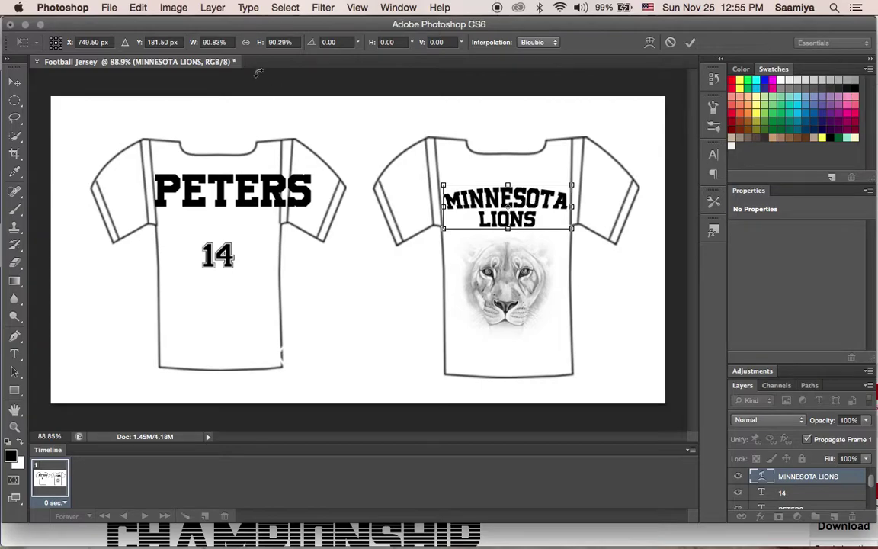
{"action": "left_click", "coordinate": [15, 79]}
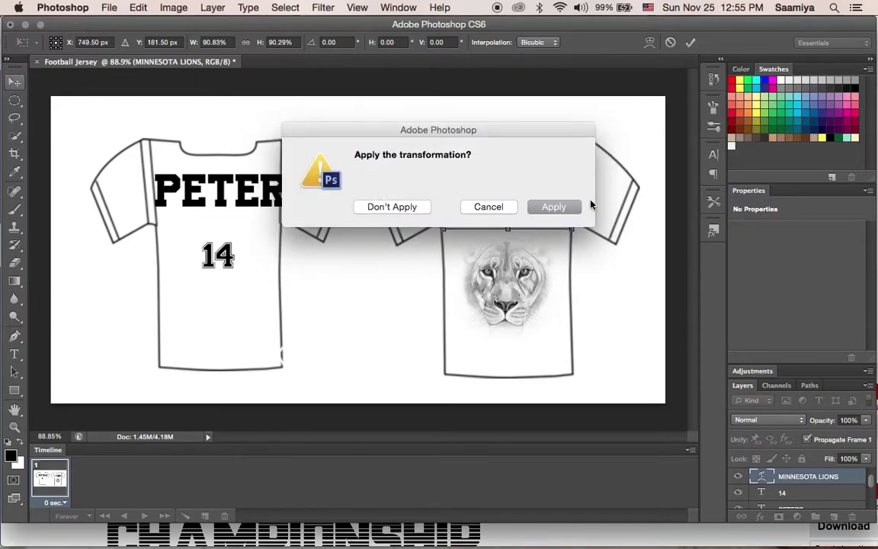
{"action": "left_click", "coordinate": [554, 206]}
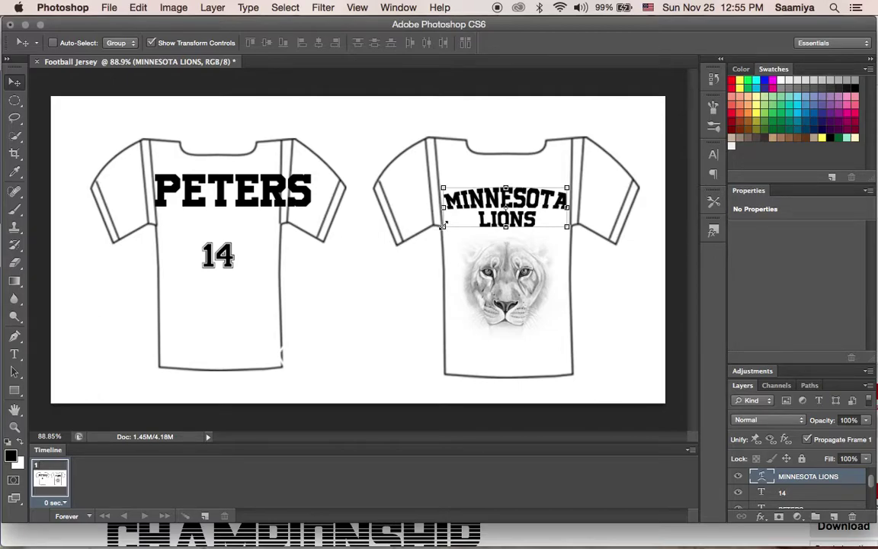
{"action": "left_click_drag", "start_coordinate": [444, 225], "coordinate": [452, 196]}
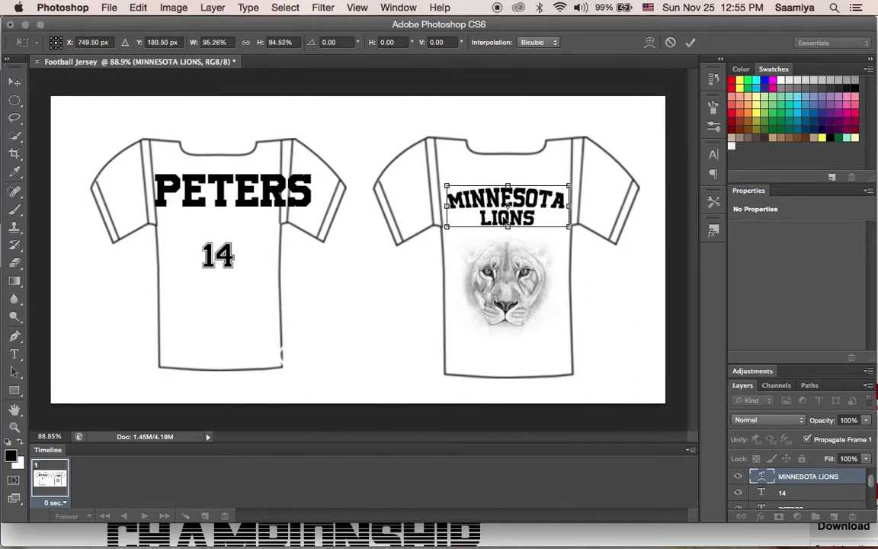
{"action": "left_click", "coordinate": [691, 43]}
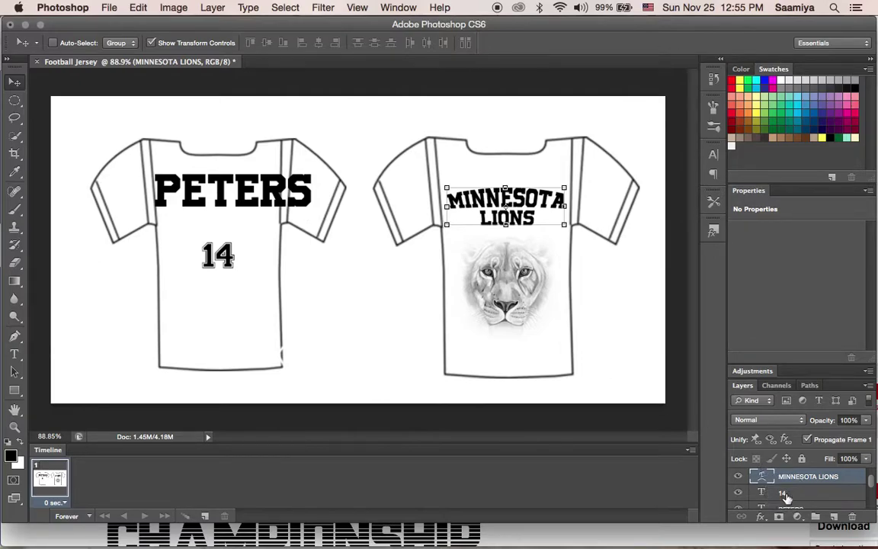
- Enlarge the 14 to about 190% of its size
{"action": "left_click", "coordinate": [785, 495]}
{"action": "mouse_move", "coordinate": [239, 266]}
{"action": "left_mouse_down"}
{"action": "mouse_move", "coordinate": [231, 264]}
{"action": "mouse_move", "coordinate": [284, 323]}
{"action": "mouse_move", "coordinate": [265, 281]}
{"action": "mouse_move", "coordinate": [246, 280]}
{"action": "left_mouse_up"}
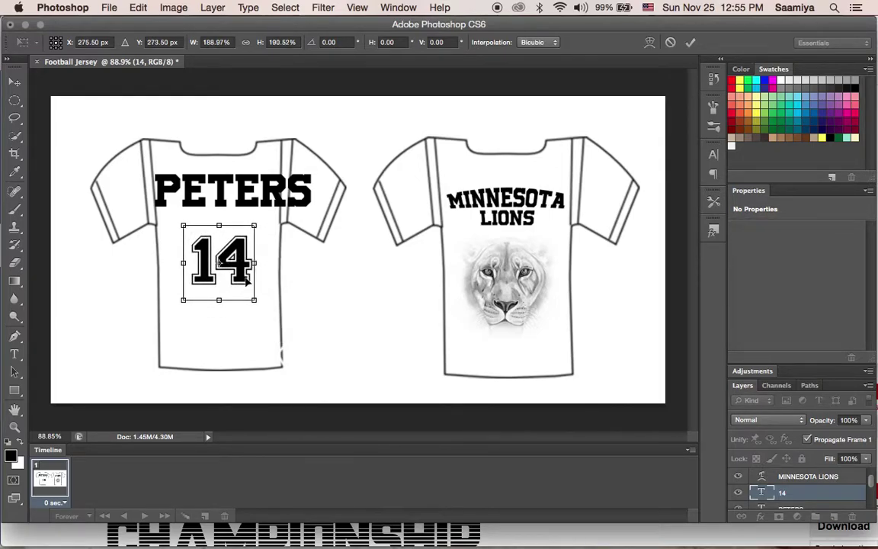
{"action": "left_click", "coordinate": [690, 41]}
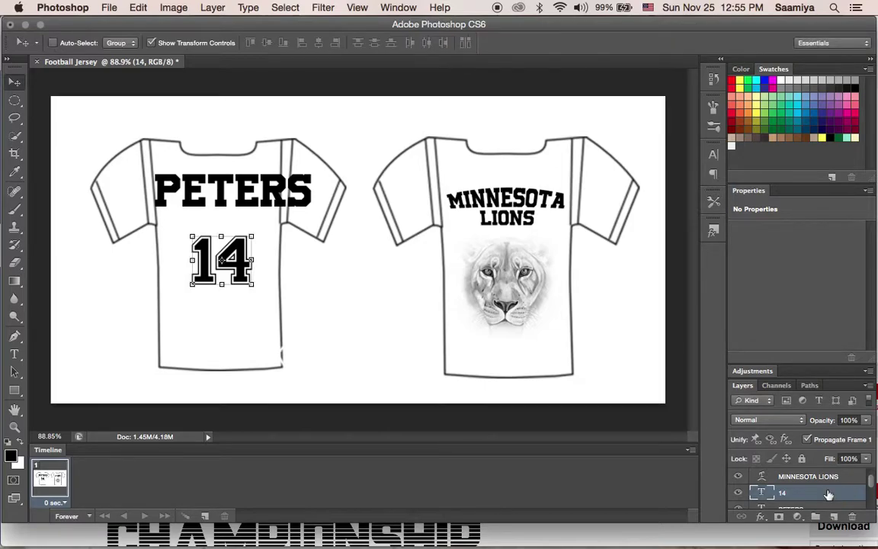
{"action": "scroll", "coordinate": [829, 495], "scroll_direction": "up", "scroll_amount": 2}
{"action": "scroll", "coordinate": [812, 489], "scroll_direction": "down", "scroll_amount": 4}
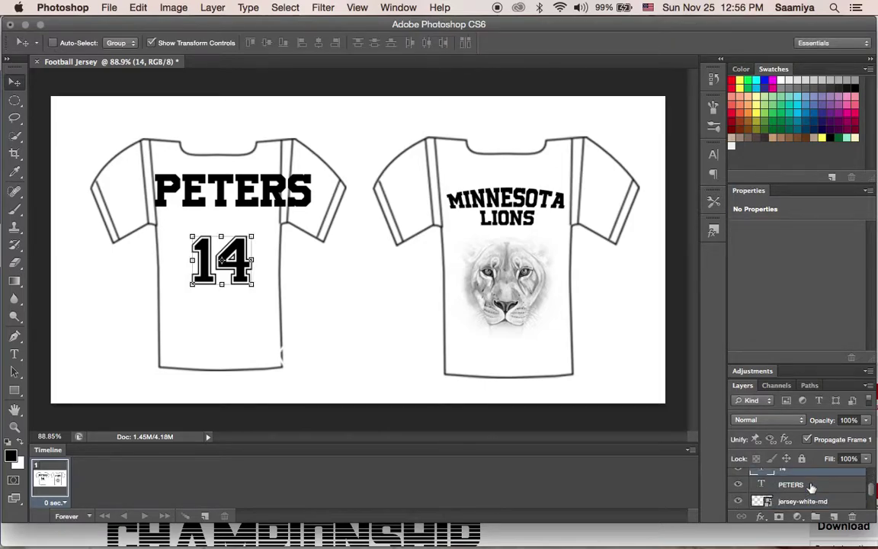
- Scale PETERS to about 71% and nudge it right to centre it above the number
{"action": "left_click", "coordinate": [811, 487]}
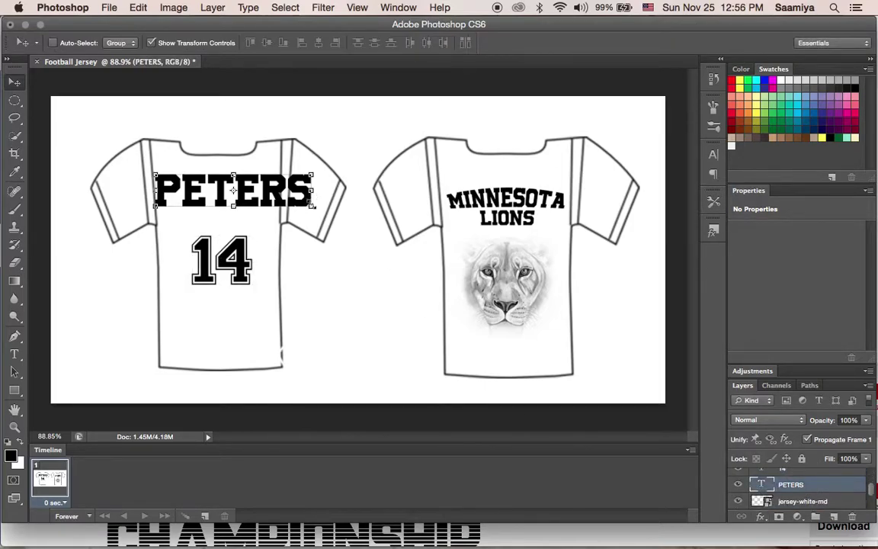
{"action": "left_click_drag", "start_coordinate": [312, 204], "coordinate": [273, 203]}
{"action": "left_click_drag", "start_coordinate": [236, 171], "coordinate": [257, 196]}
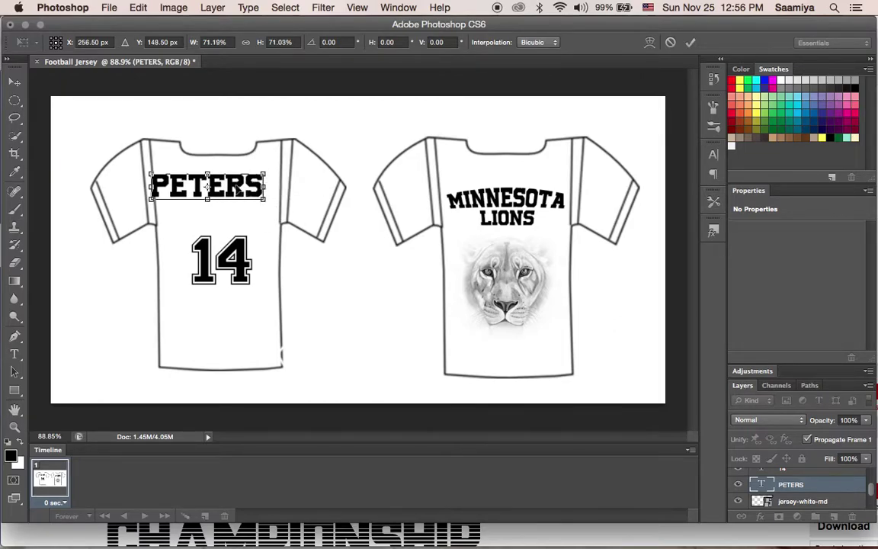
{"action": "key", "text": "Right"}
{"action": "key", "text": "Right"}
{"action": "key", "text": "Right"}
{"action": "key", "text": "Right"}
{"action": "key", "text": "Right"}
{"action": "key", "text": "Right"}
{"action": "key", "text": "Right"}
{"action": "key", "text": "Right"}
{"action": "key", "text": "Right"}
{"action": "key", "text": "Right"}
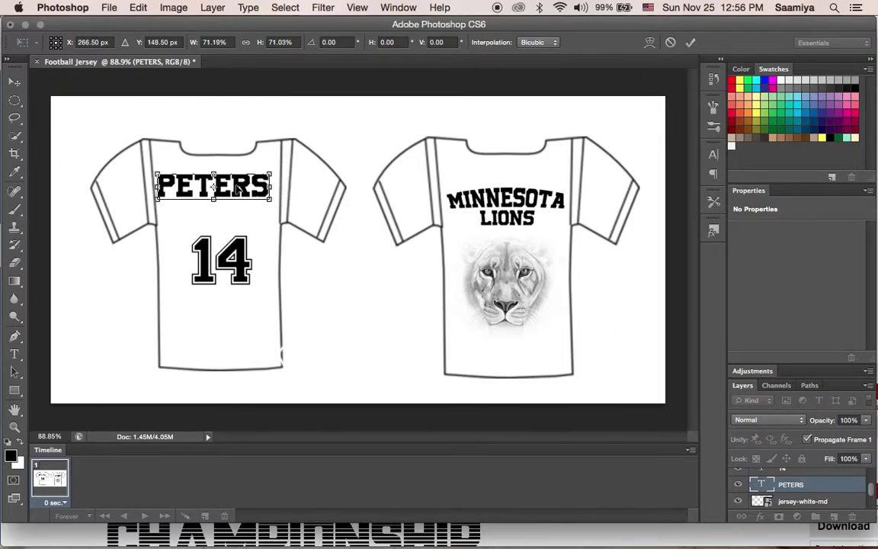
{"action": "key", "text": "Right"}
{"action": "key", "text": "Right"}
{"action": "key", "text": "Right"}
{"action": "key", "text": "Right"}
{"action": "key", "text": "Right"}
{"action": "left_click", "coordinate": [690, 42]}
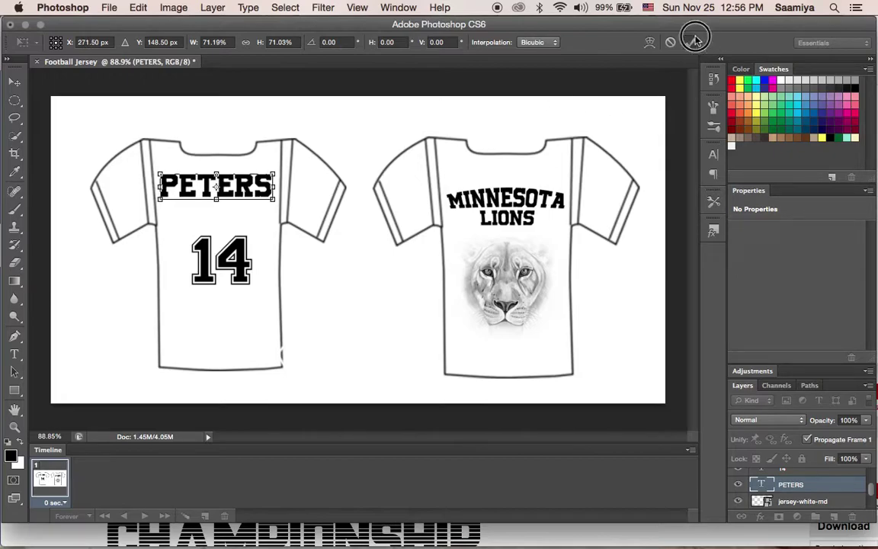